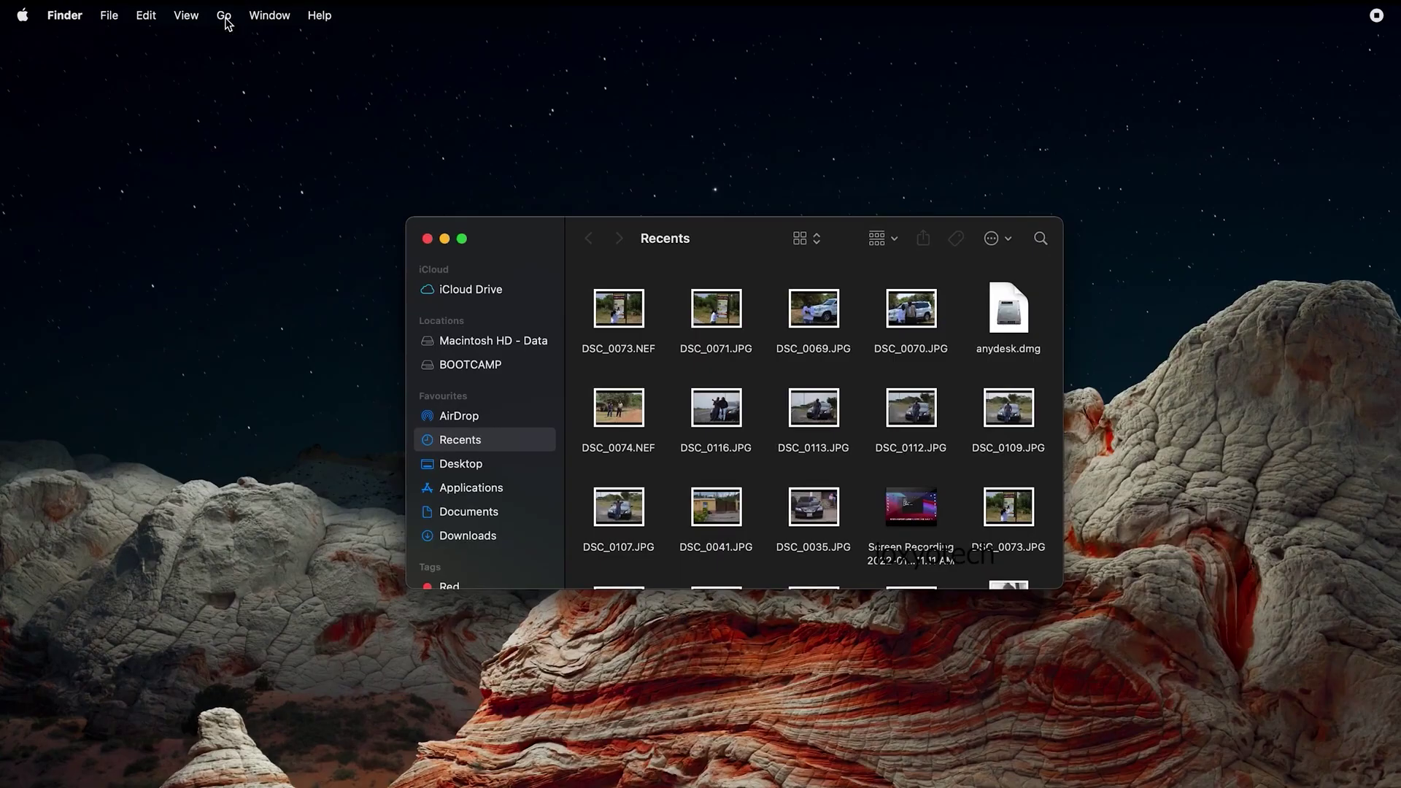
Step: Jump to the ~/Library/Caches folder with Go to Folder
click(181, 8)
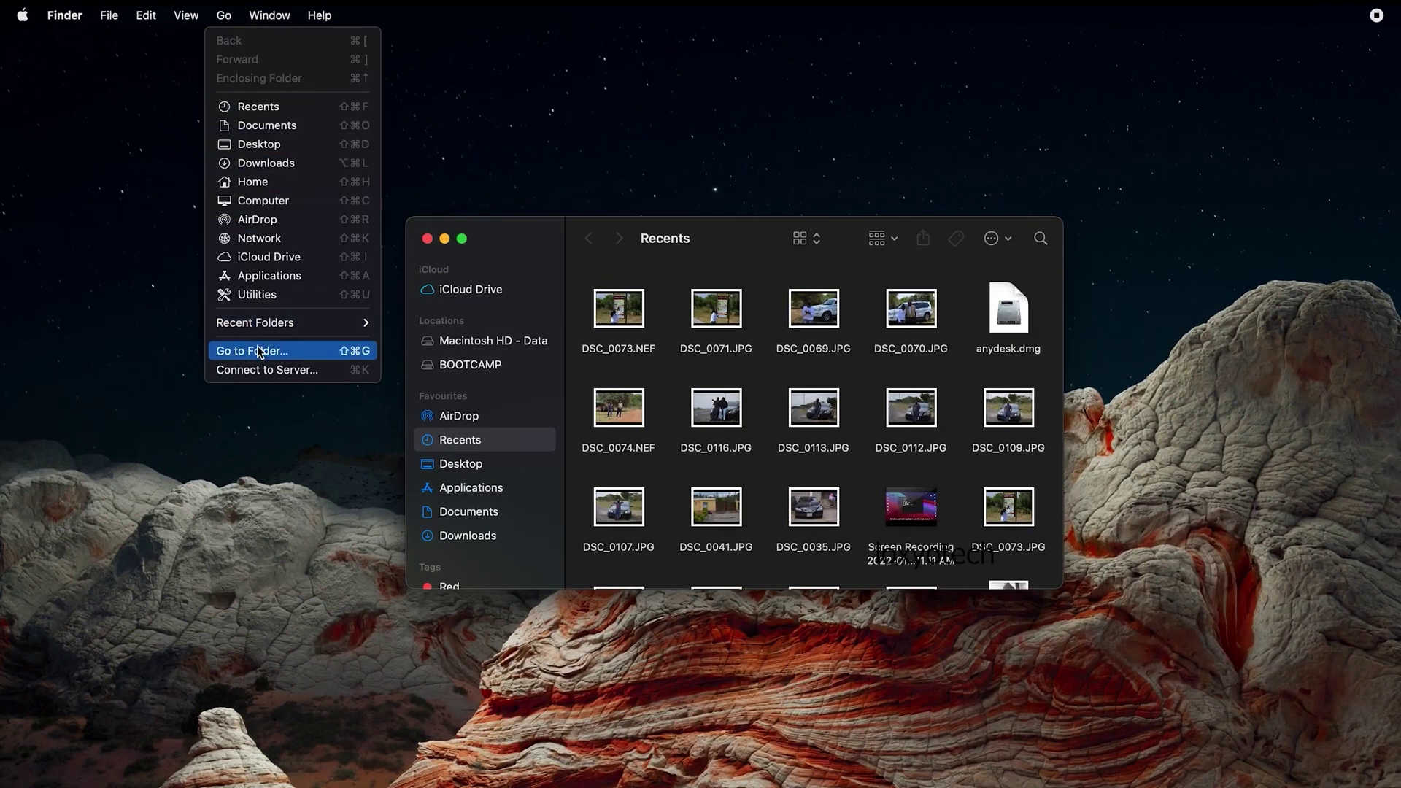
click(286, 354)
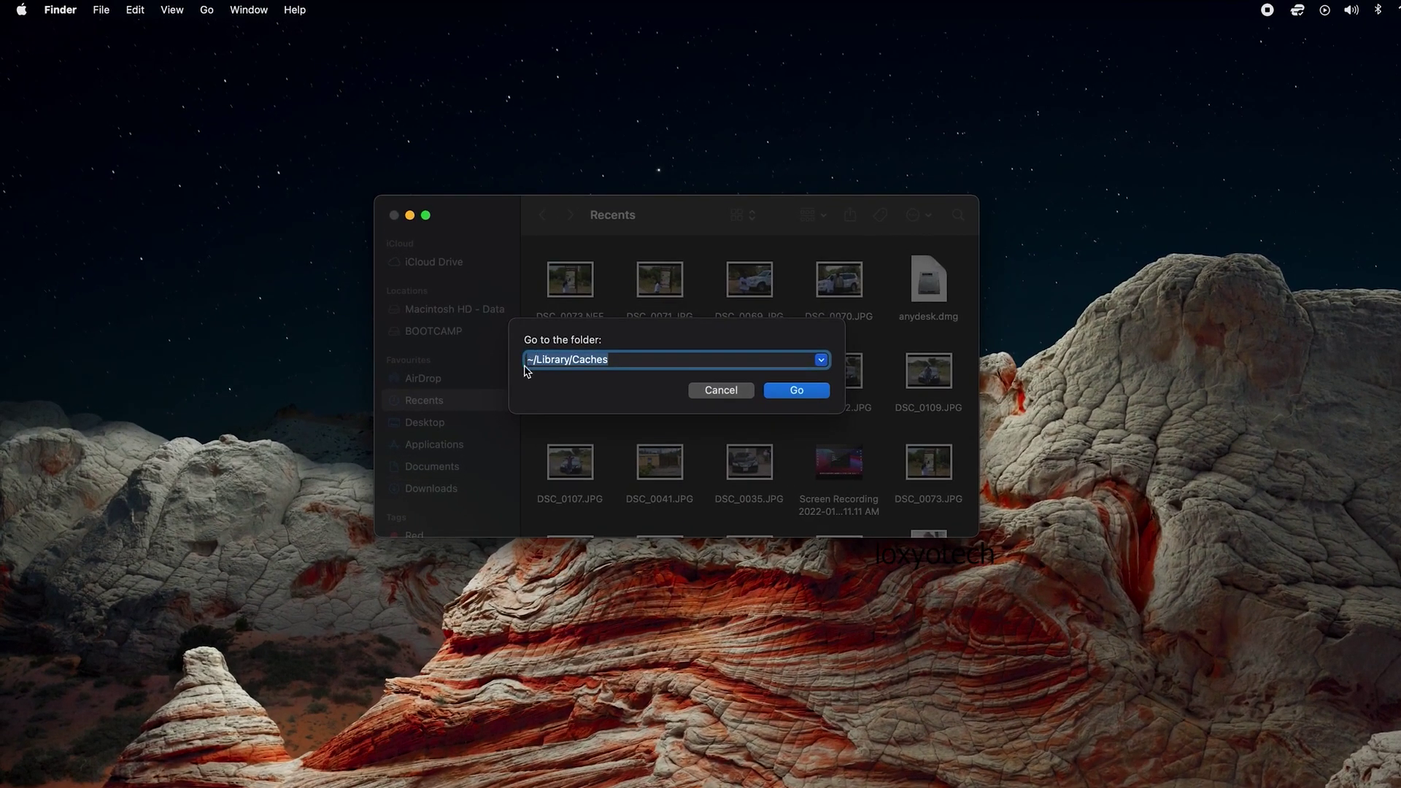
click(575, 358)
click(802, 394)
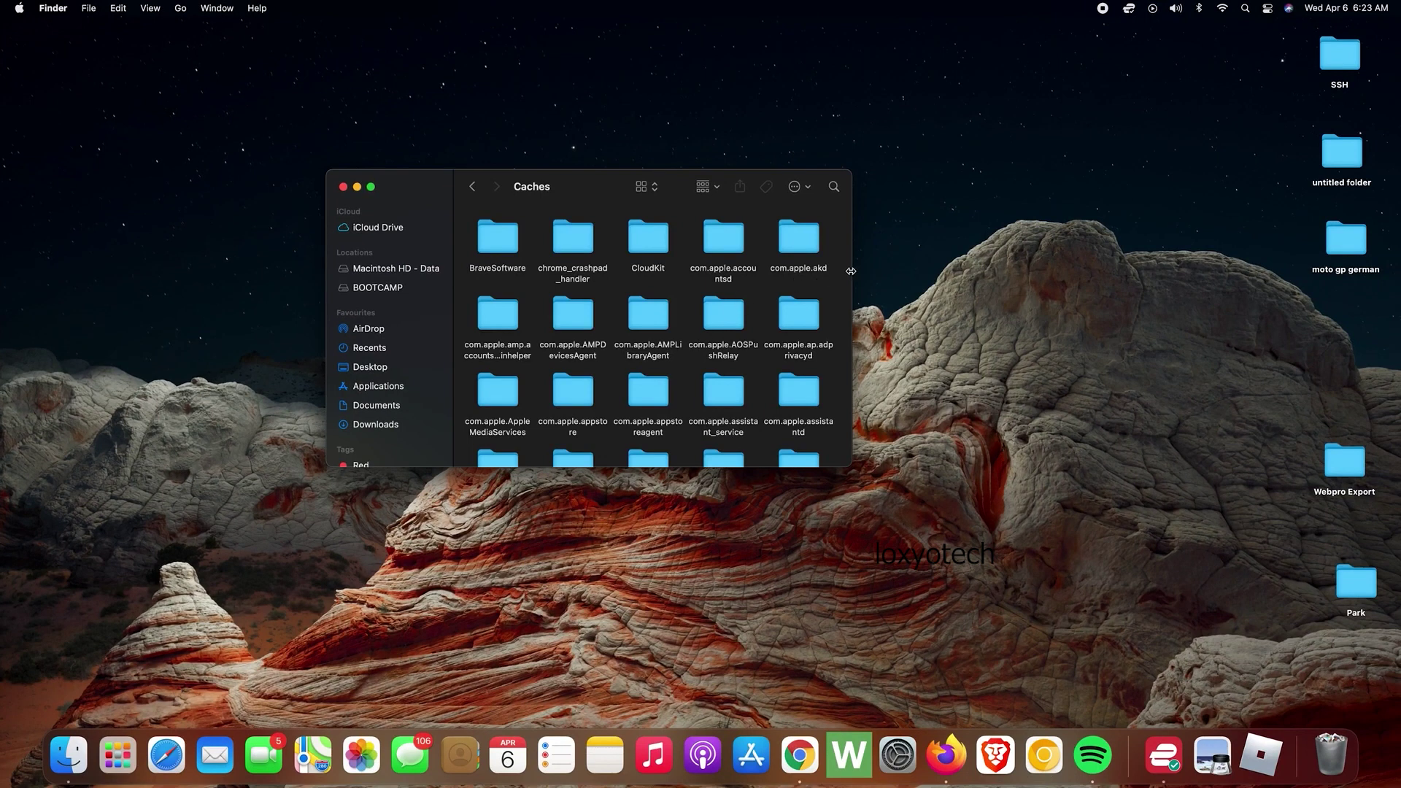
Step: Enlarge the Finder window, switch Caches to Column view, and scroll through its cache folders
drag(853, 270, 998, 266)
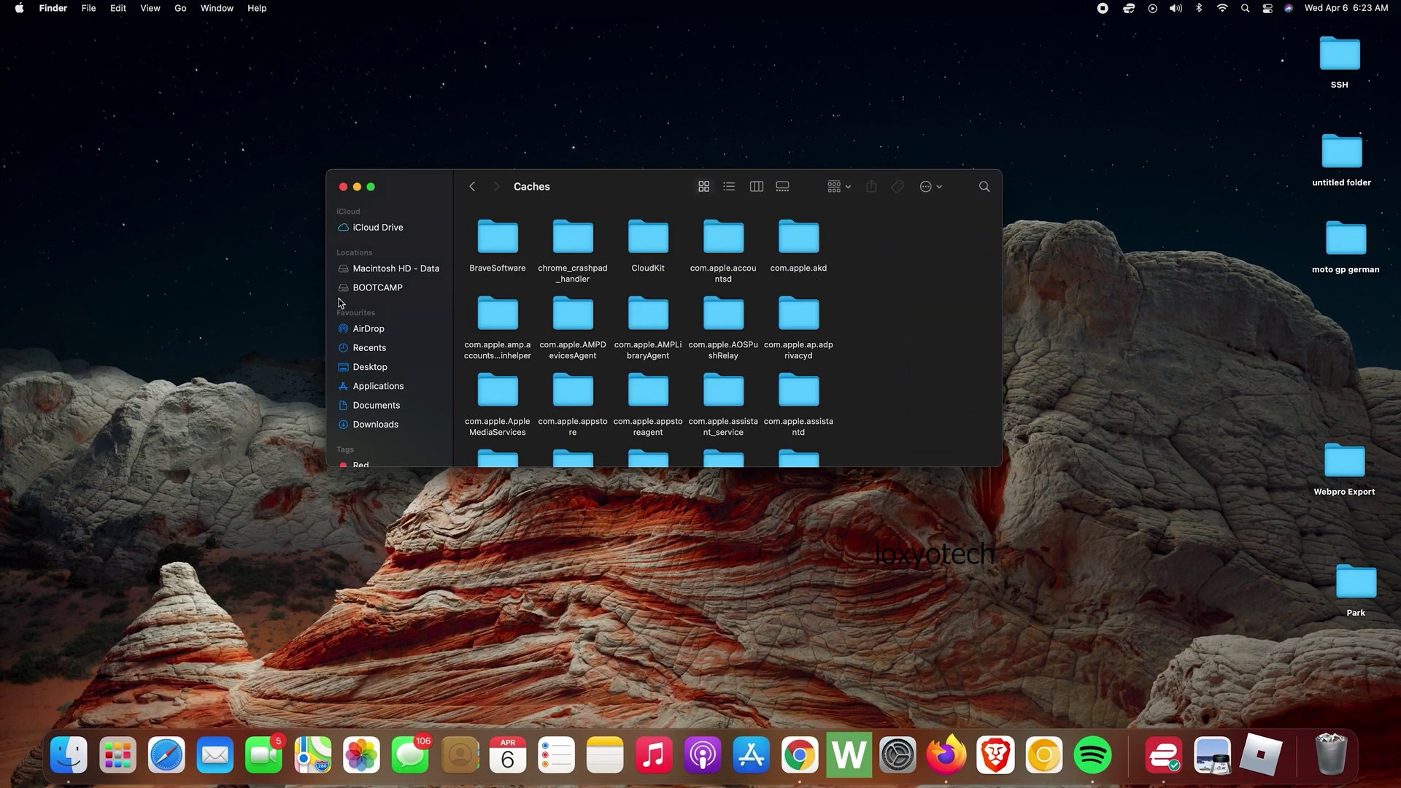
drag(742, 469, 742, 613)
drag(474, 177, 567, 156)
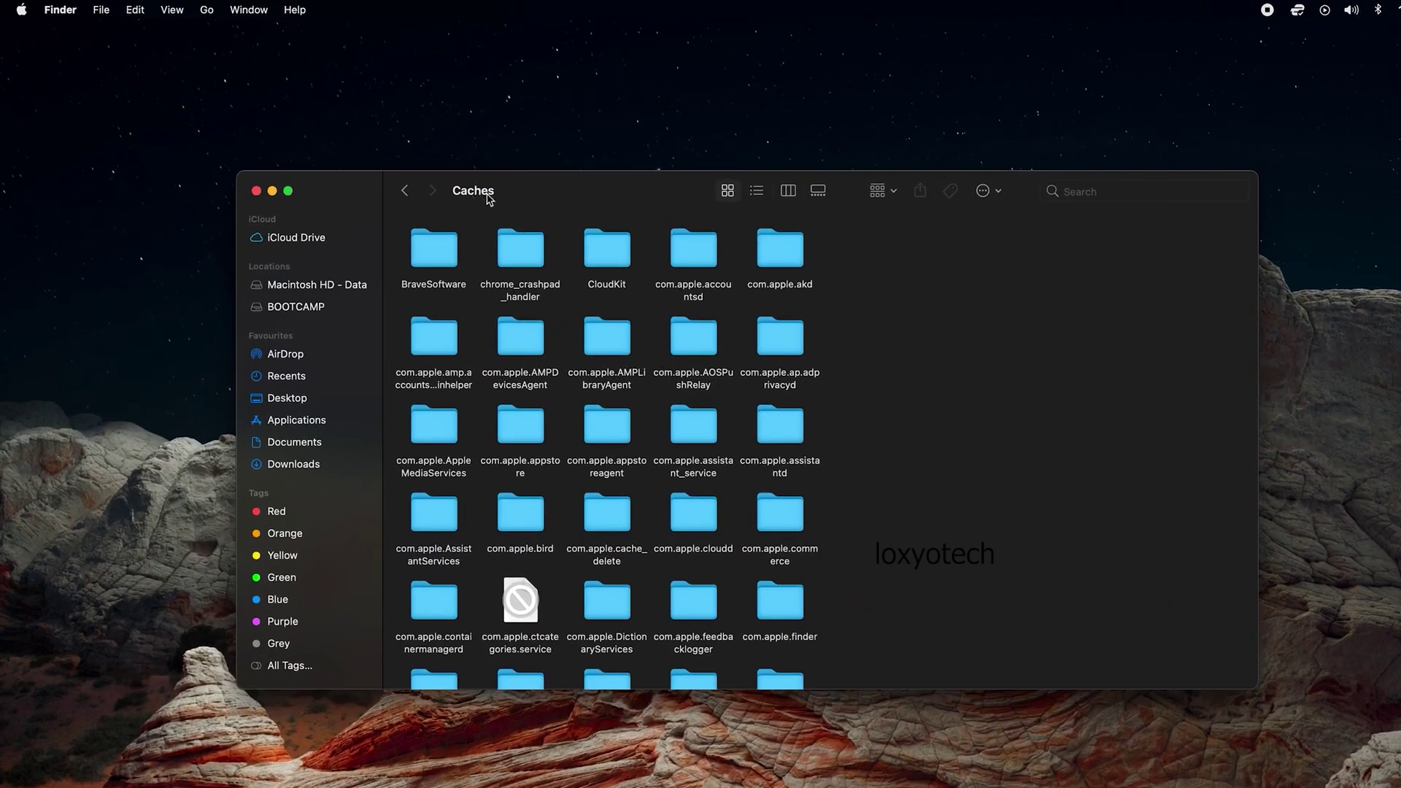
click(788, 191)
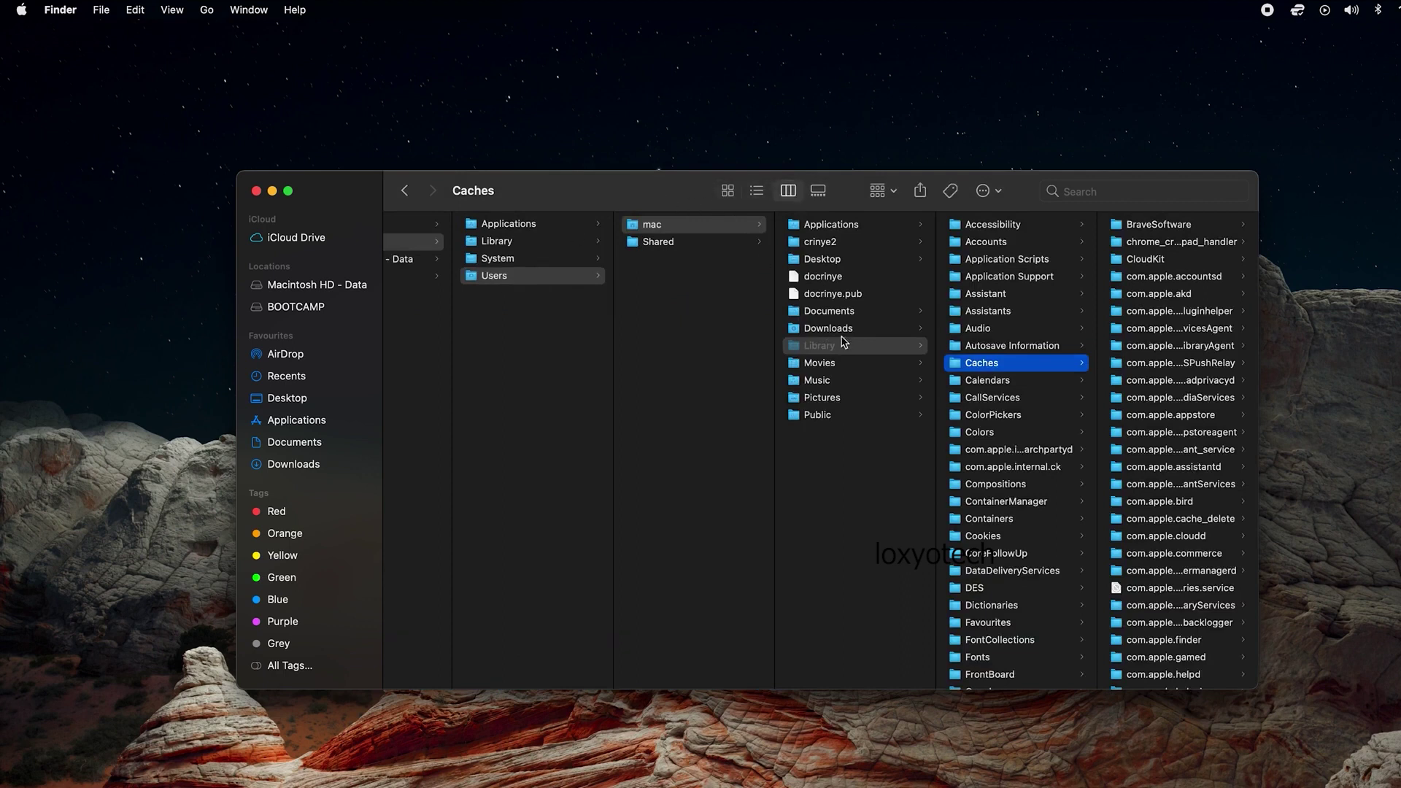
scroll(847, 347, right, 1)
scroll(981, 365, left, 1)
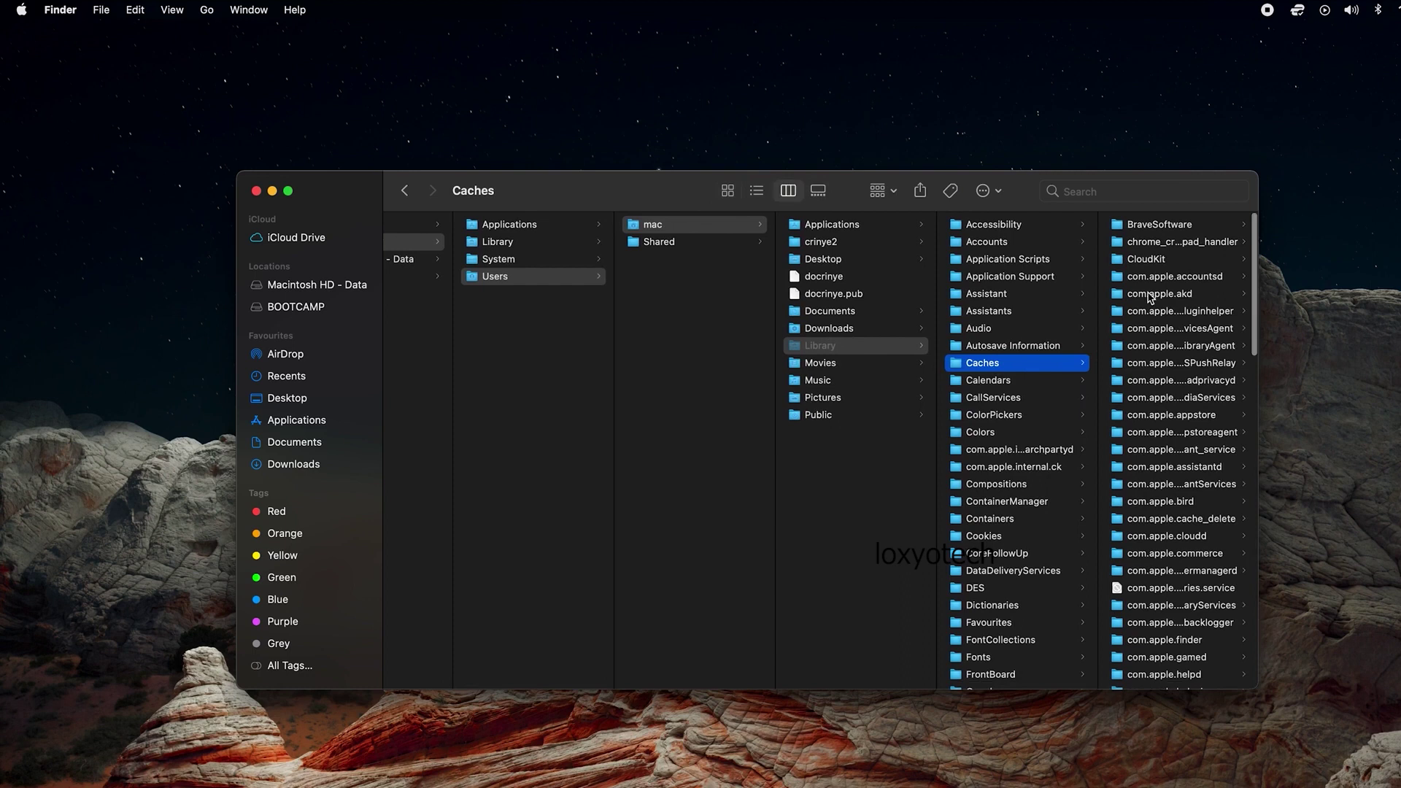
scroll(1150, 297, down, 15)
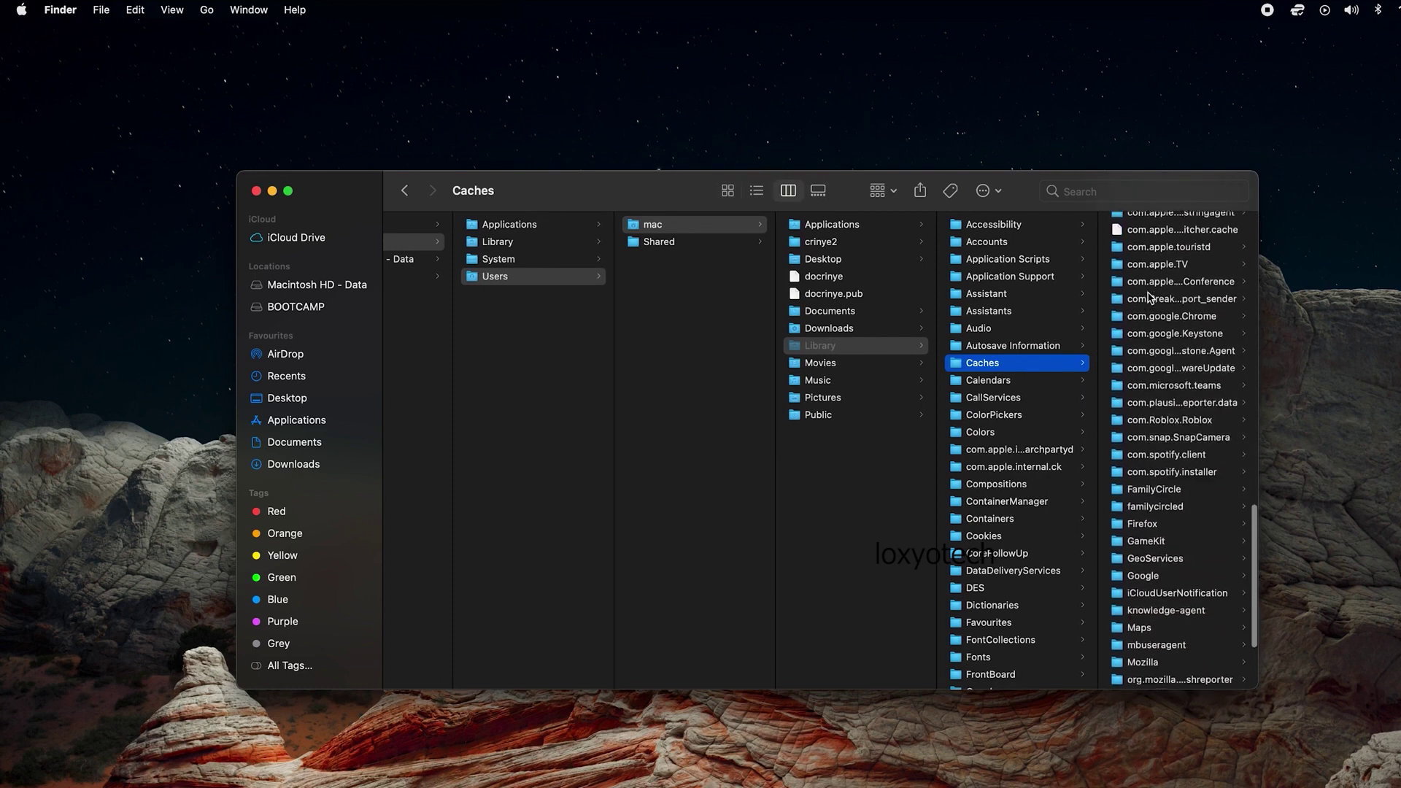
scroll(1151, 307, down, 3)
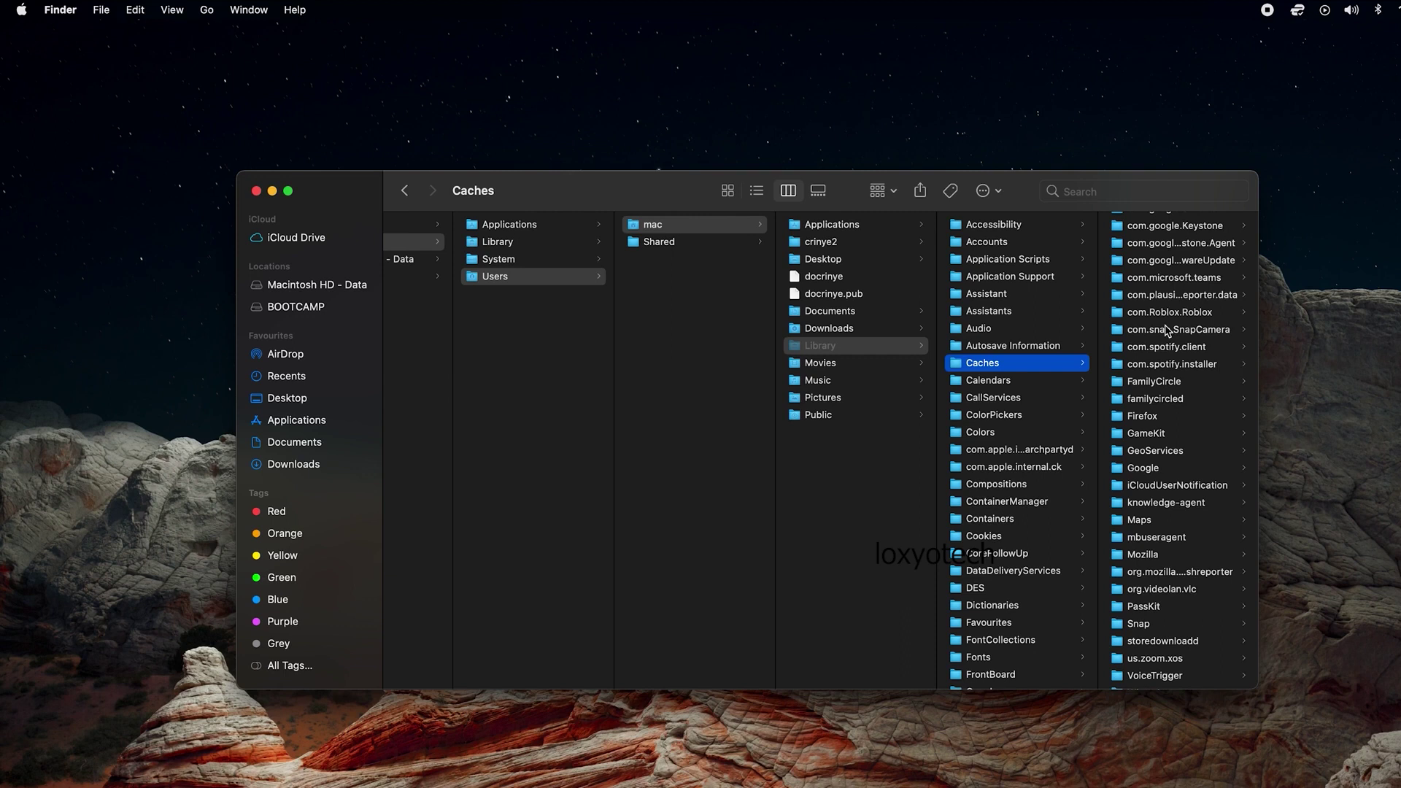
Step: Move the Snap cache folder to the Bin
click(1140, 623)
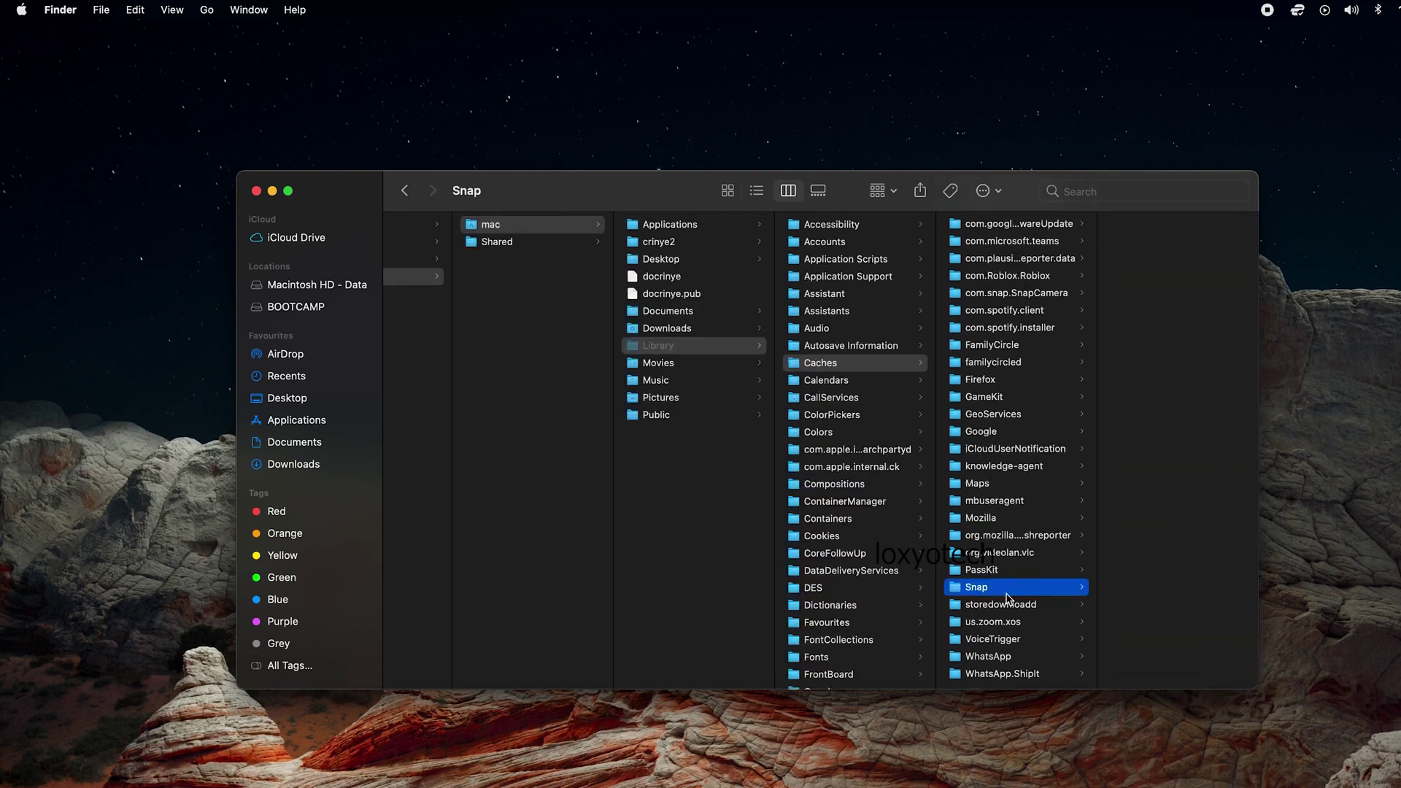
click(101, 10)
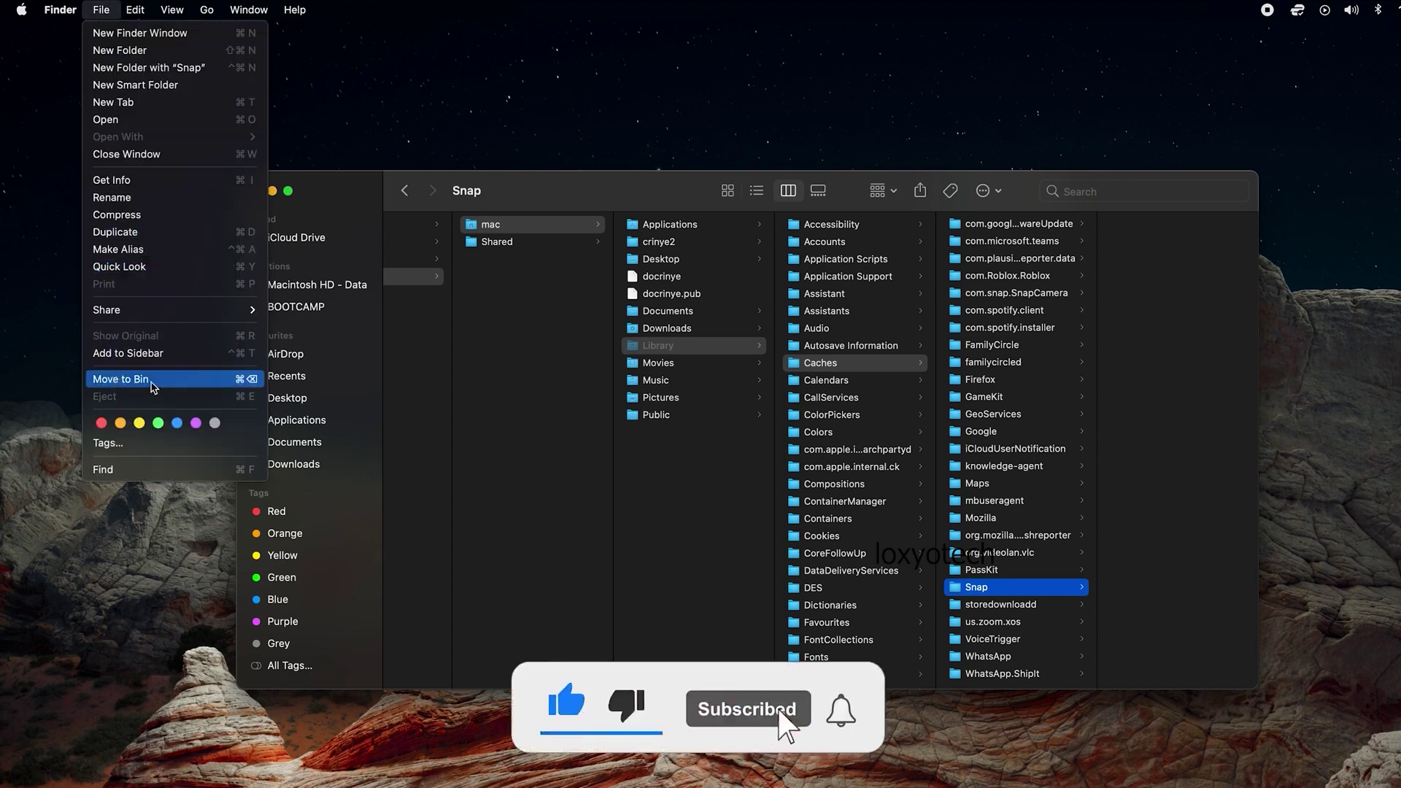
click(152, 382)
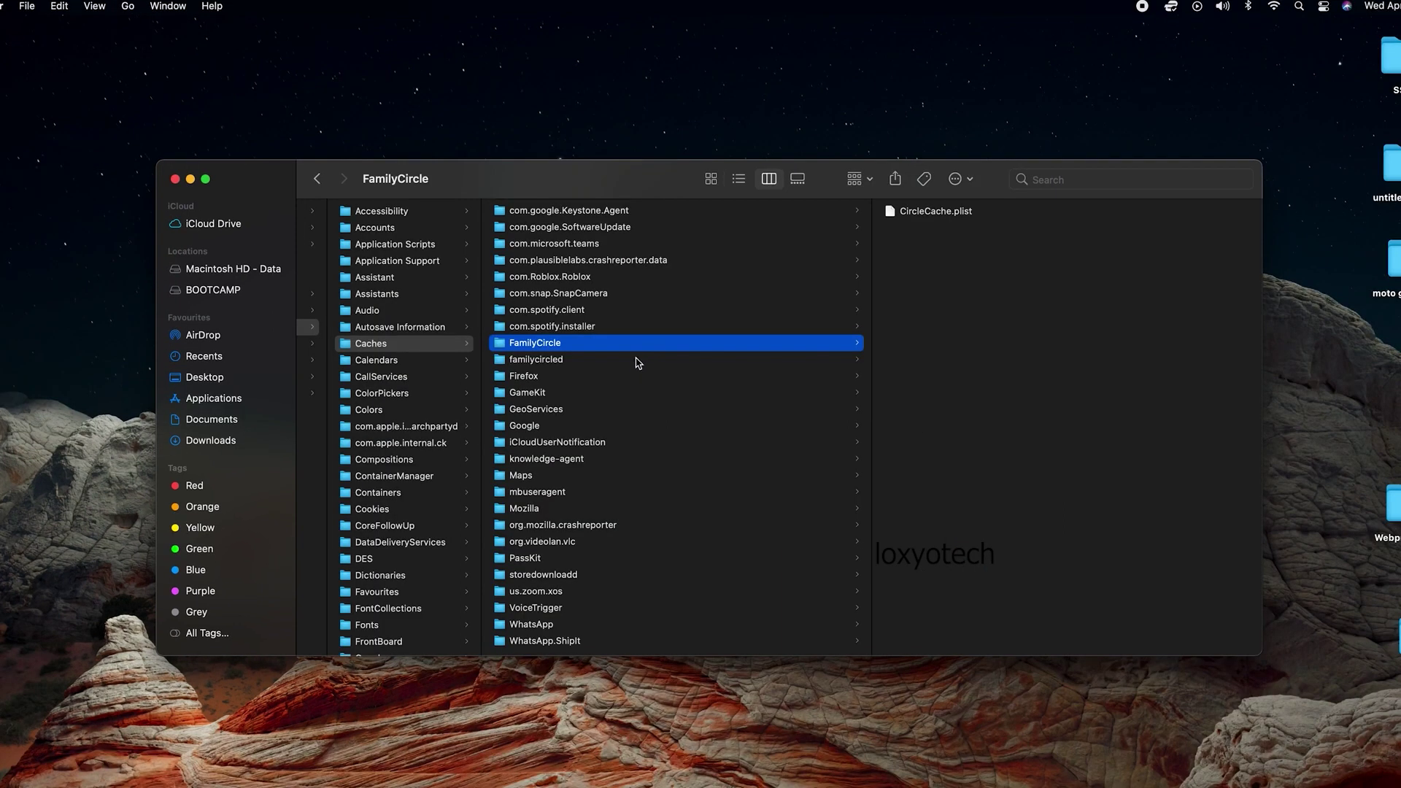
Step: Select all 95 remaining items in Caches and move them to the Bin
shift+click(634, 360)
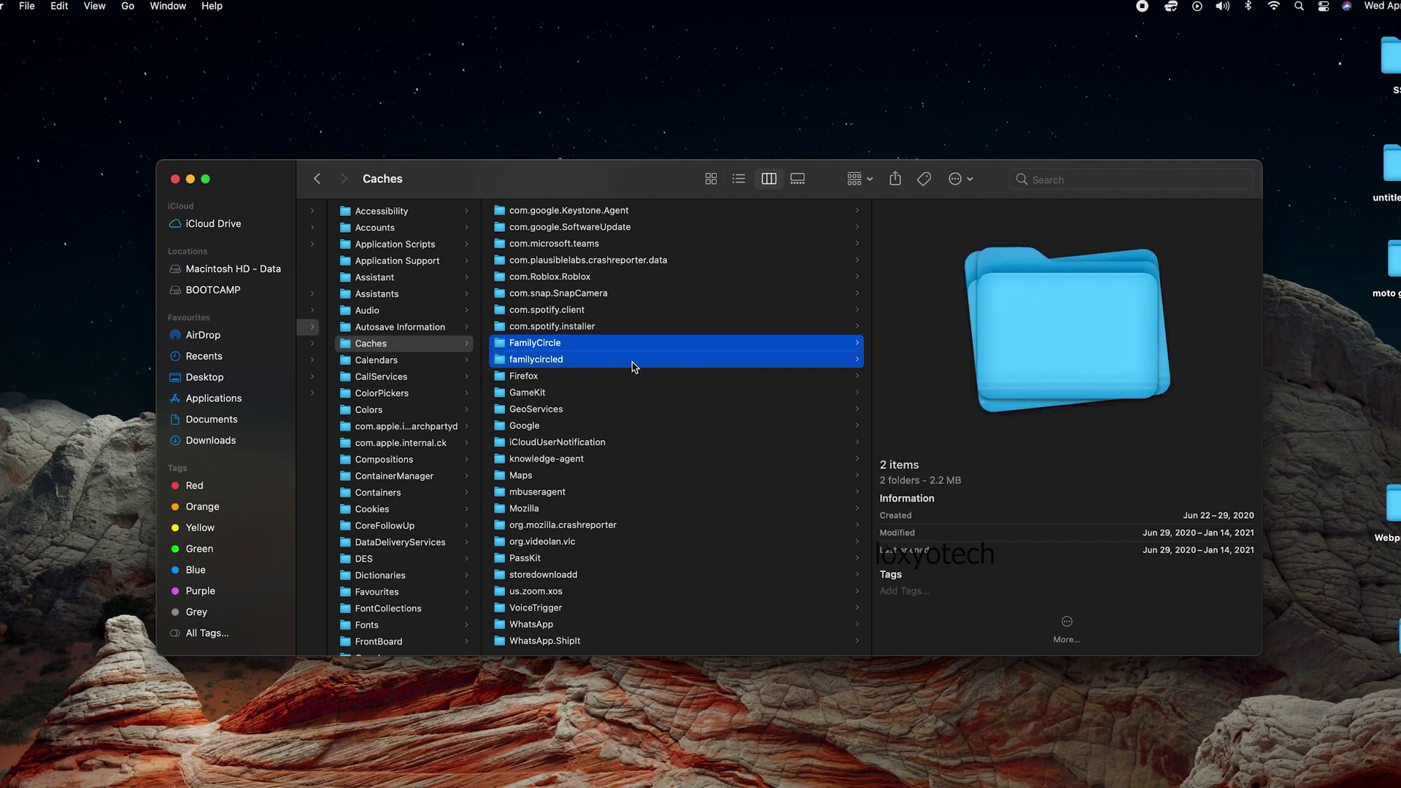
key(super+a)
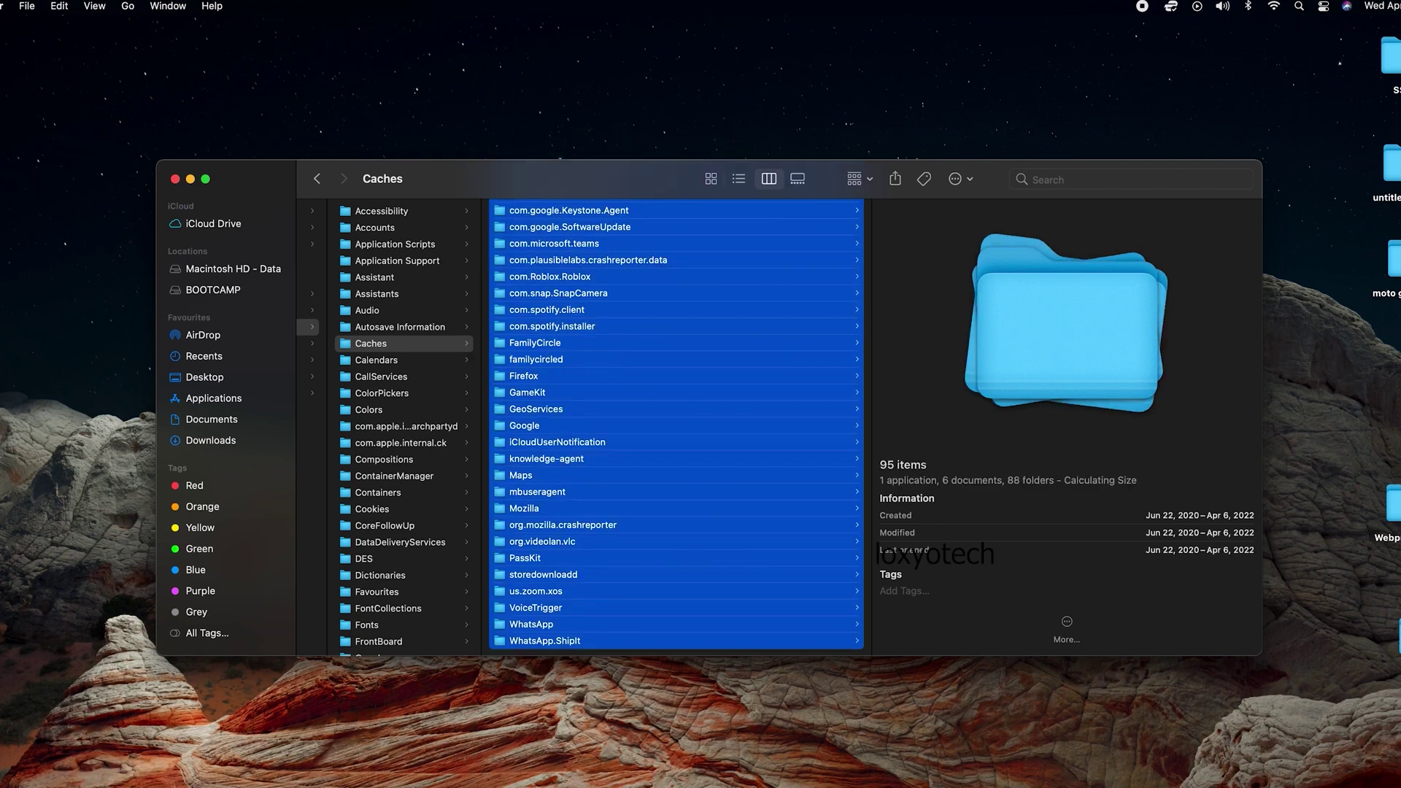
click(27, 7)
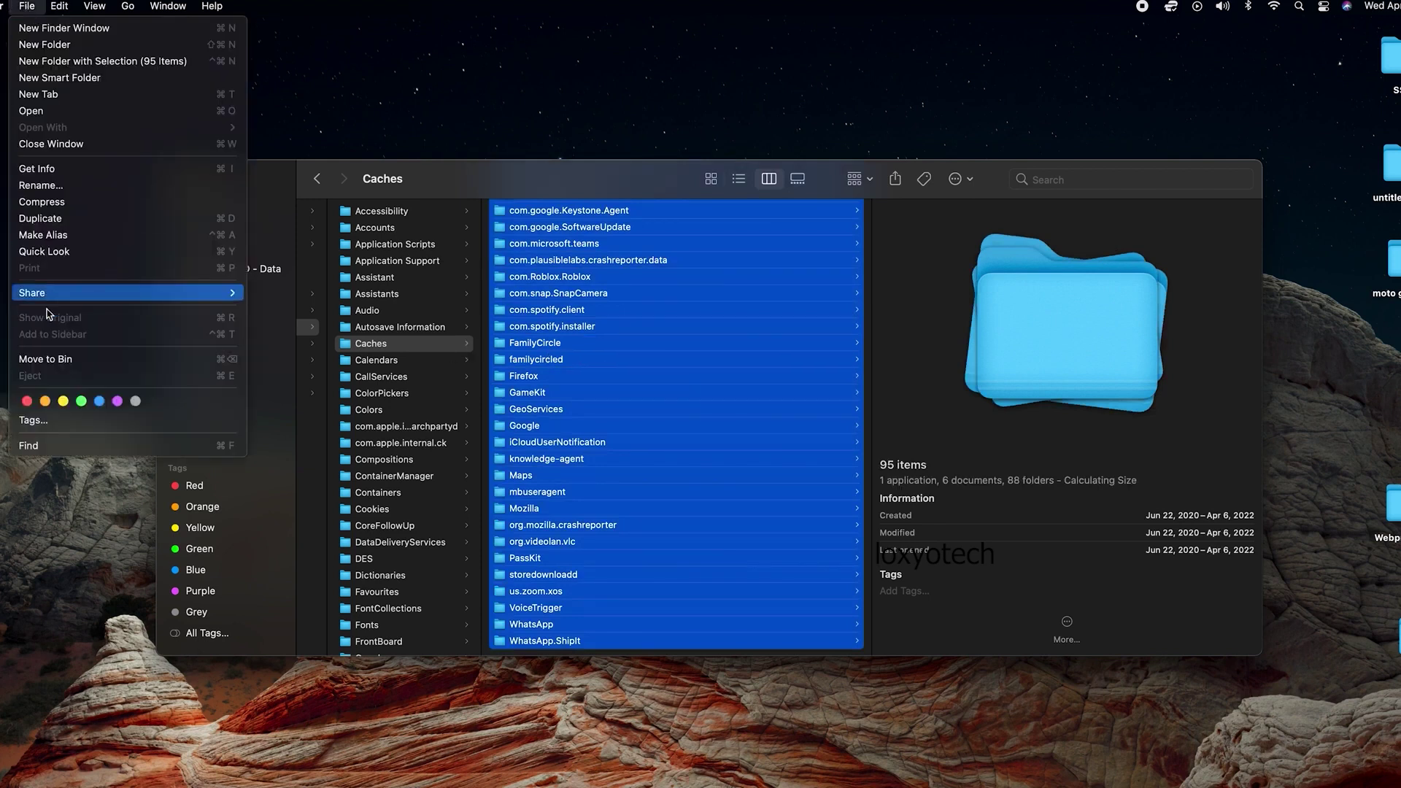
click(696, 108)
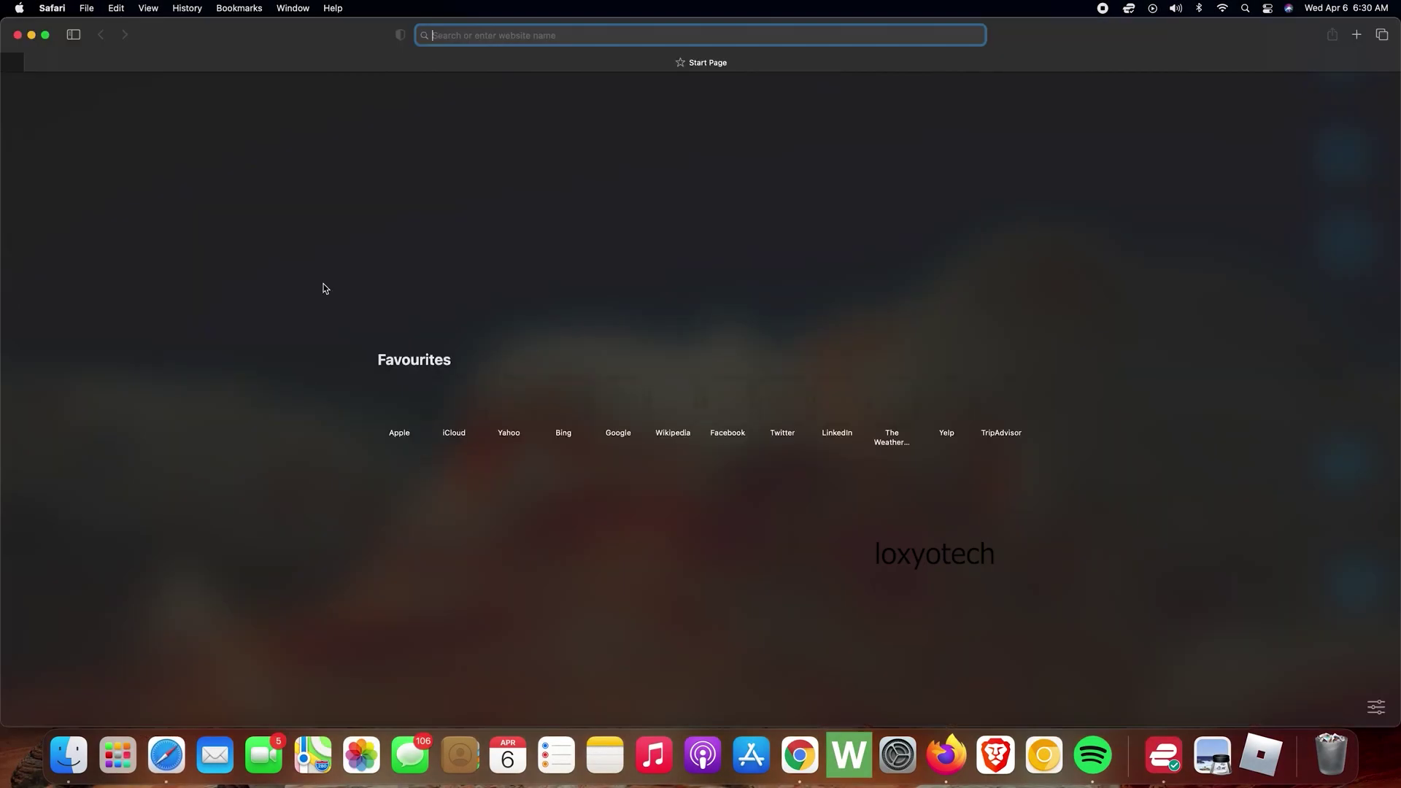
Step: Make Safari full screen and view the Advanced pane of its Preferences
click(45, 36)
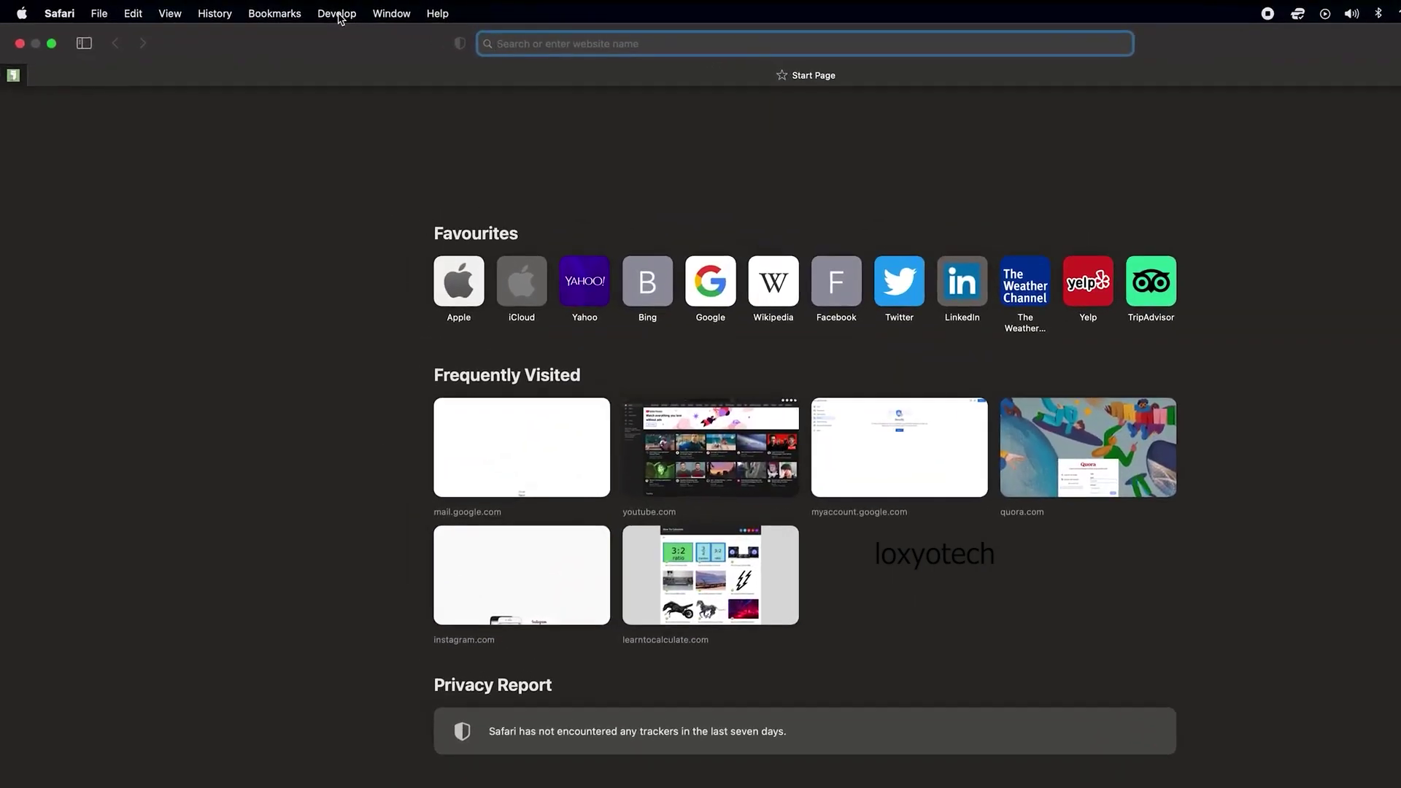
click(61, 13)
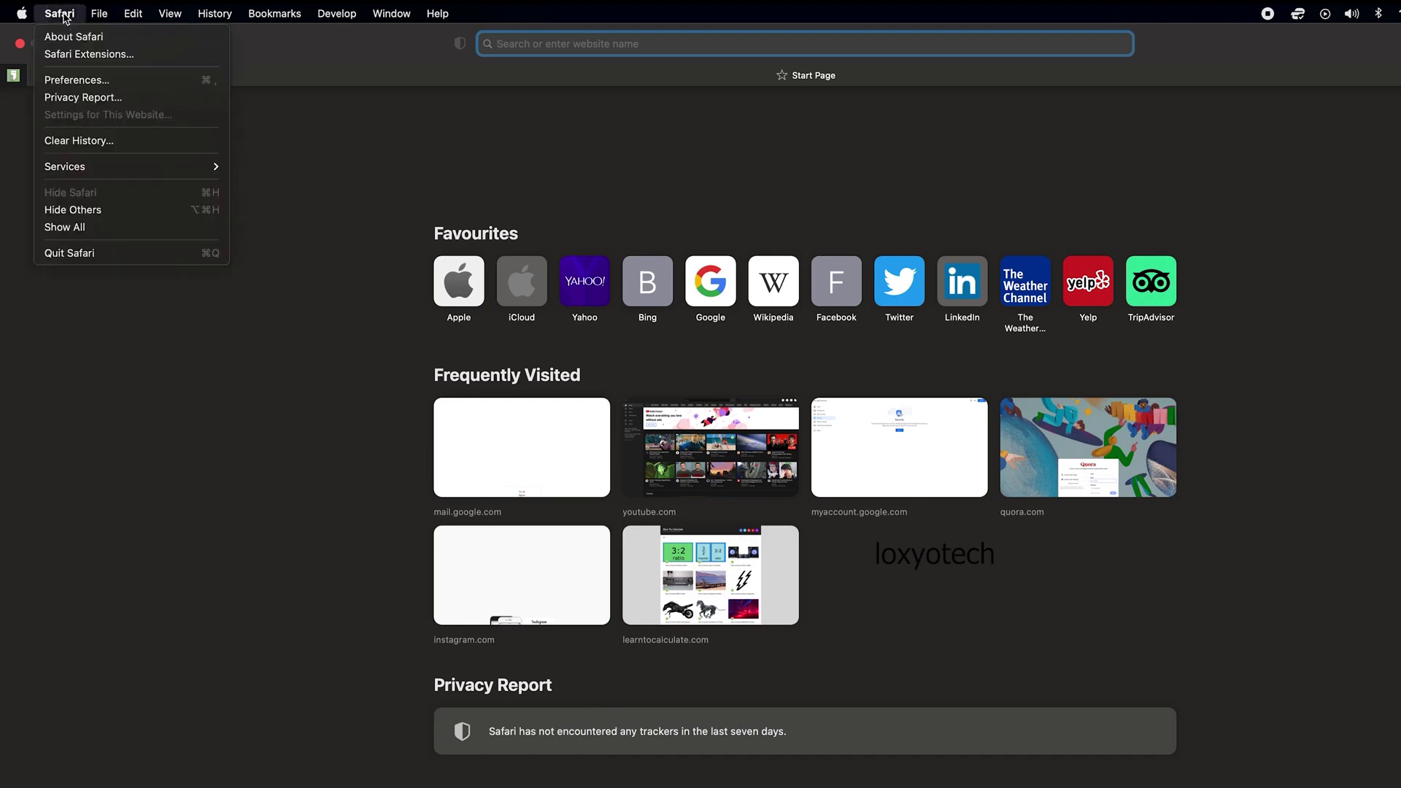
click(80, 80)
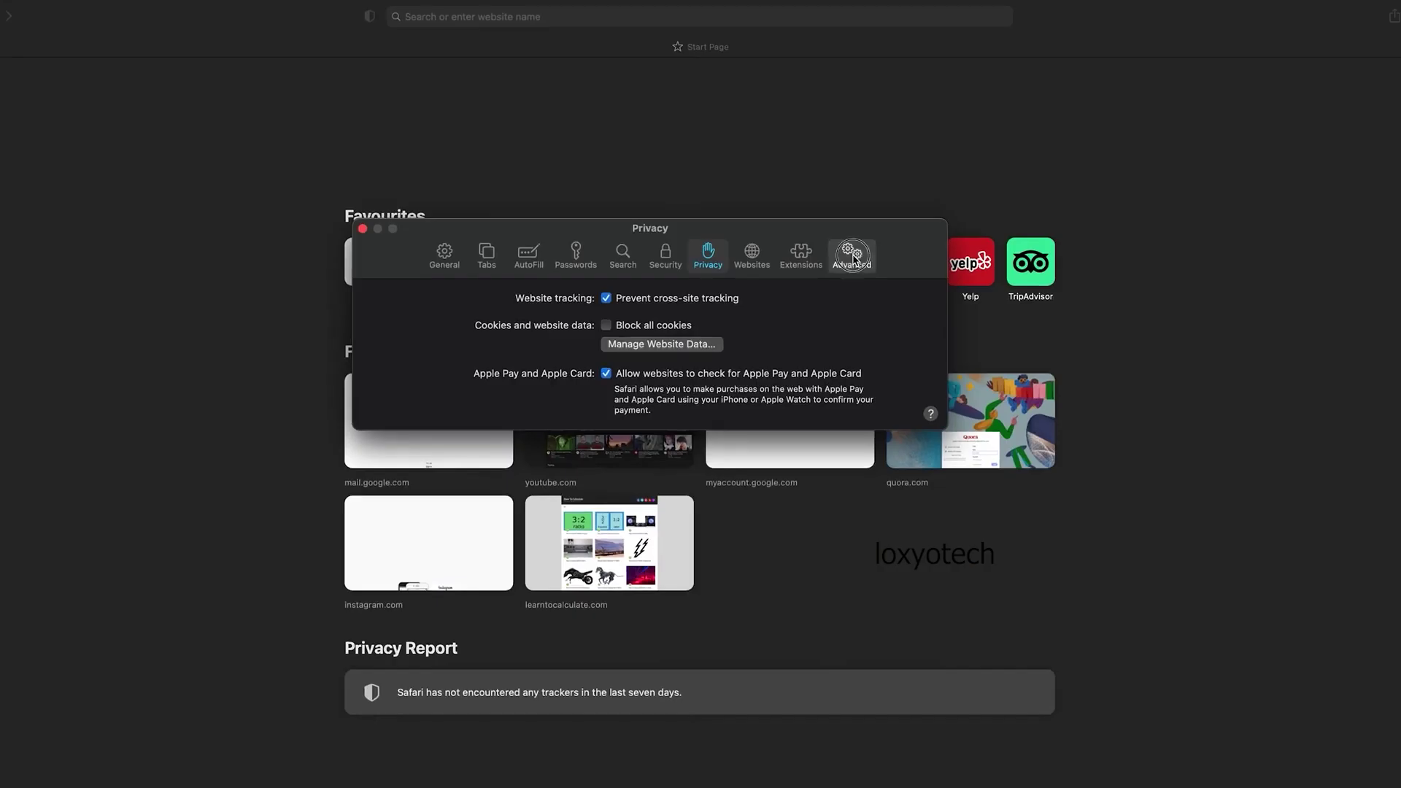
click(852, 256)
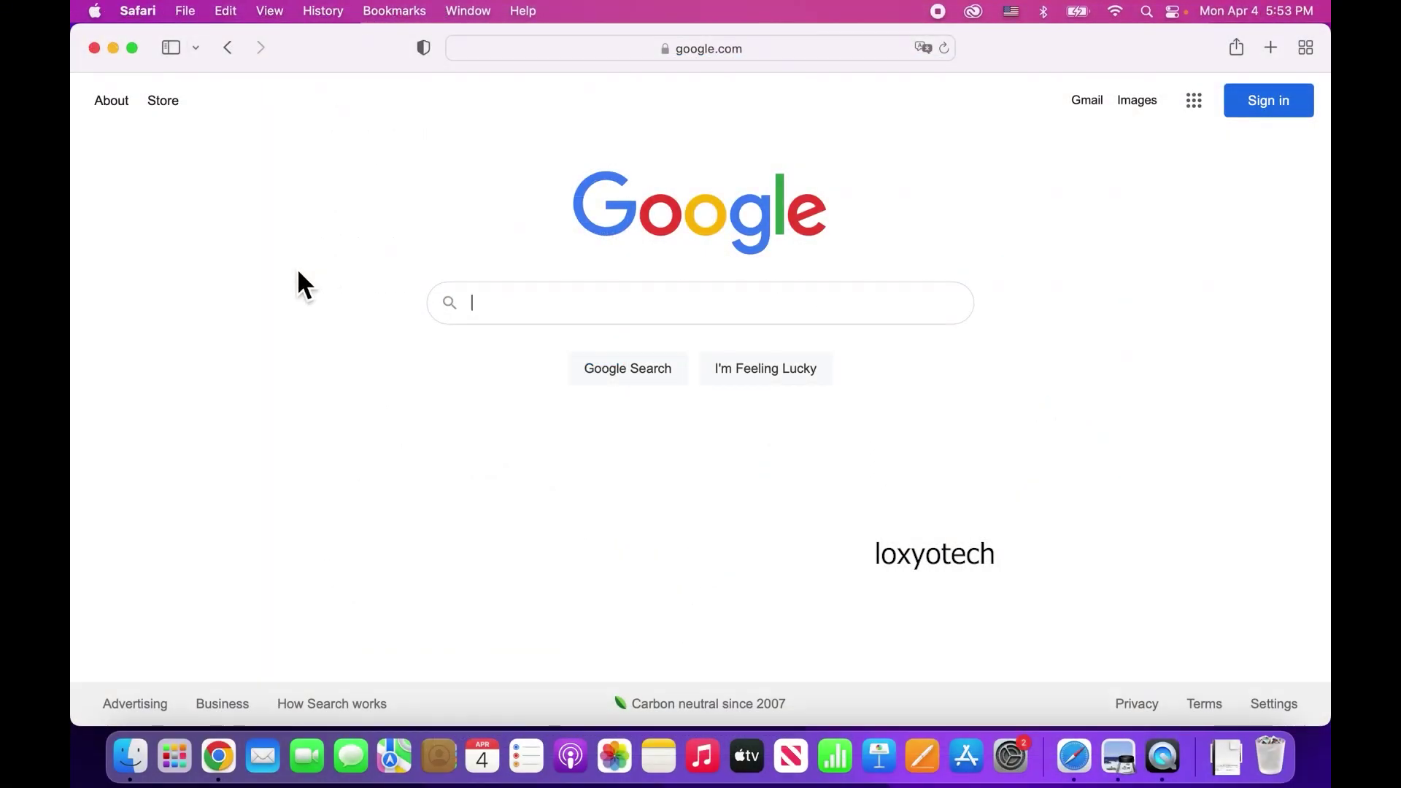
Step: Open Safari Preferences on the Privacy pane
click(141, 11)
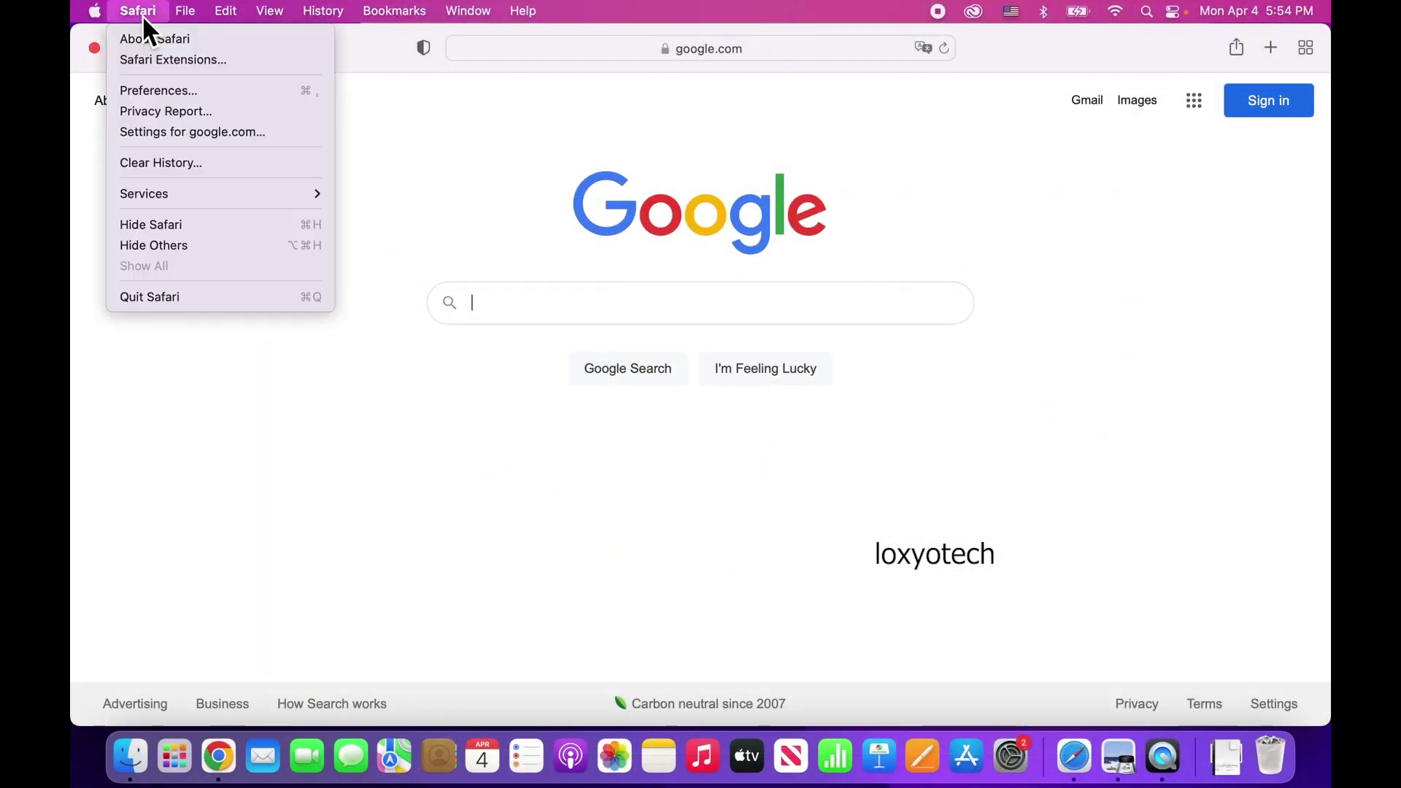
click(155, 93)
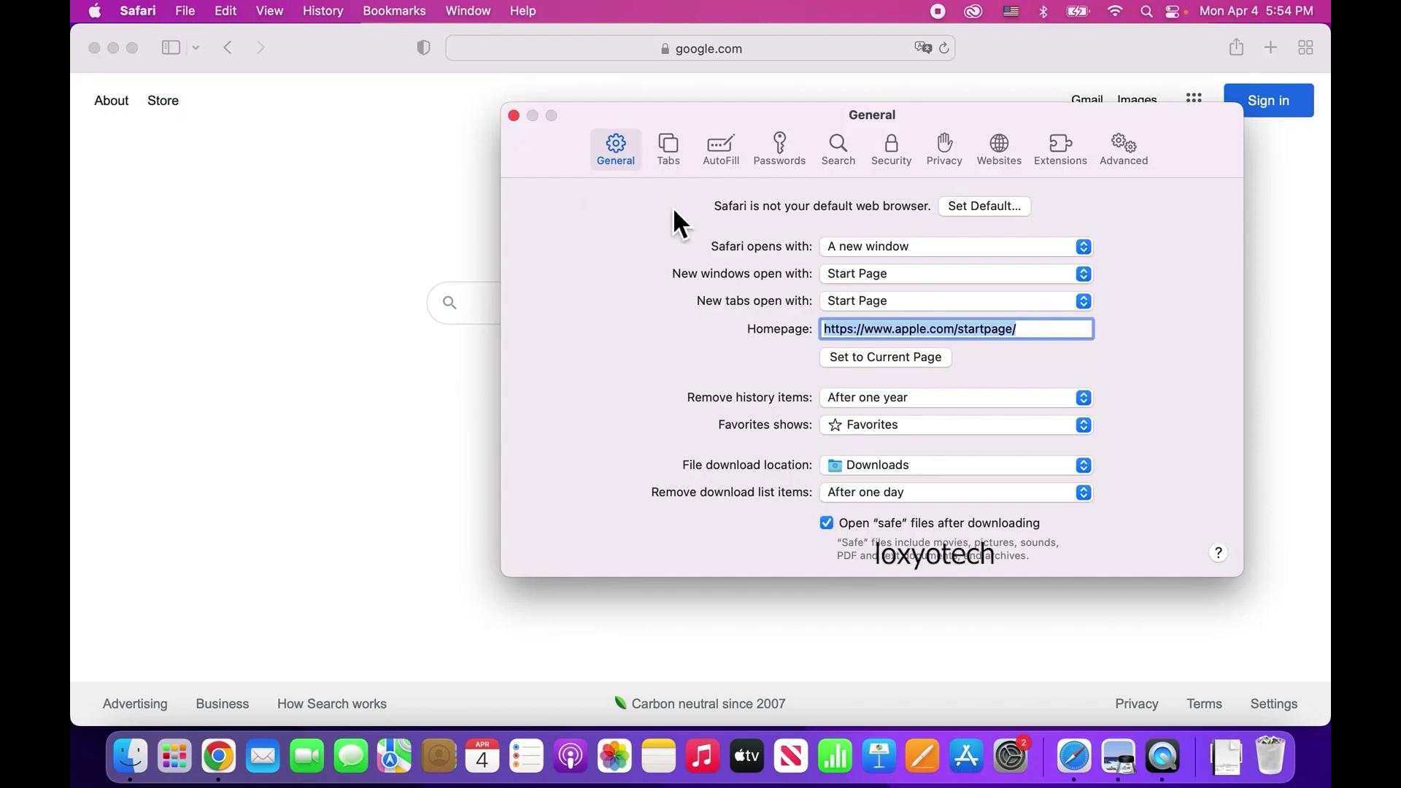
click(949, 163)
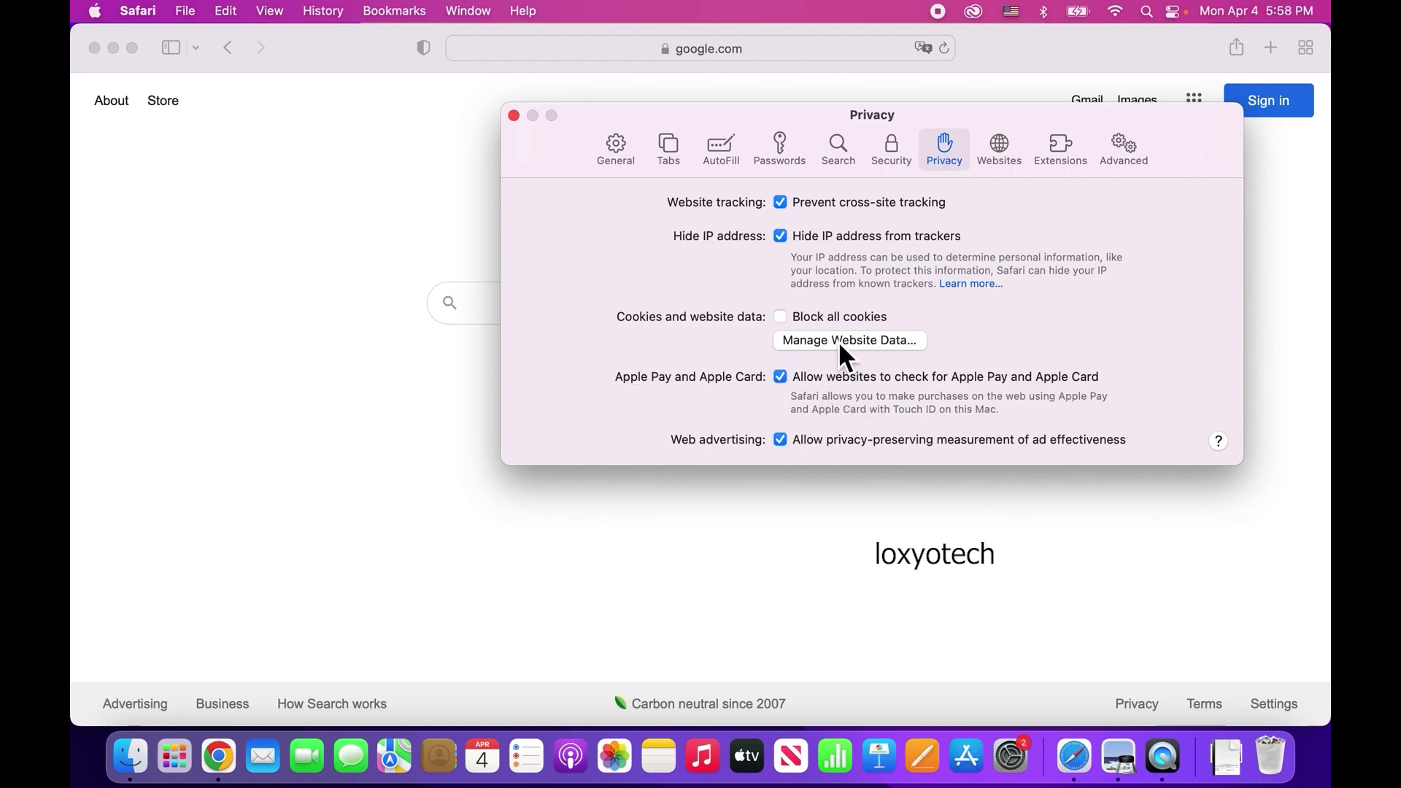
Step: Filter website data by 'reddit' and remove redditmedia.com and redditstatic.com
click(848, 349)
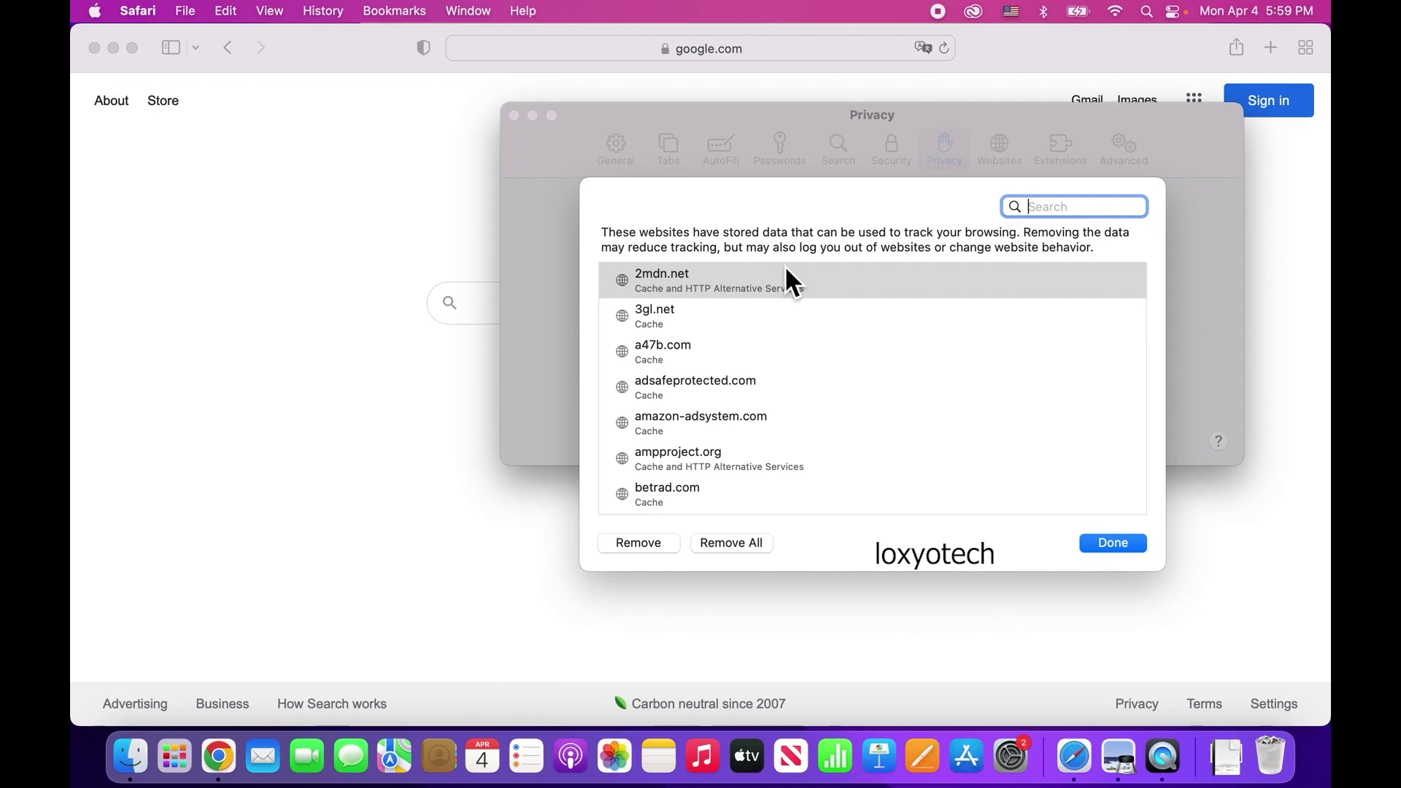
text(reddit)
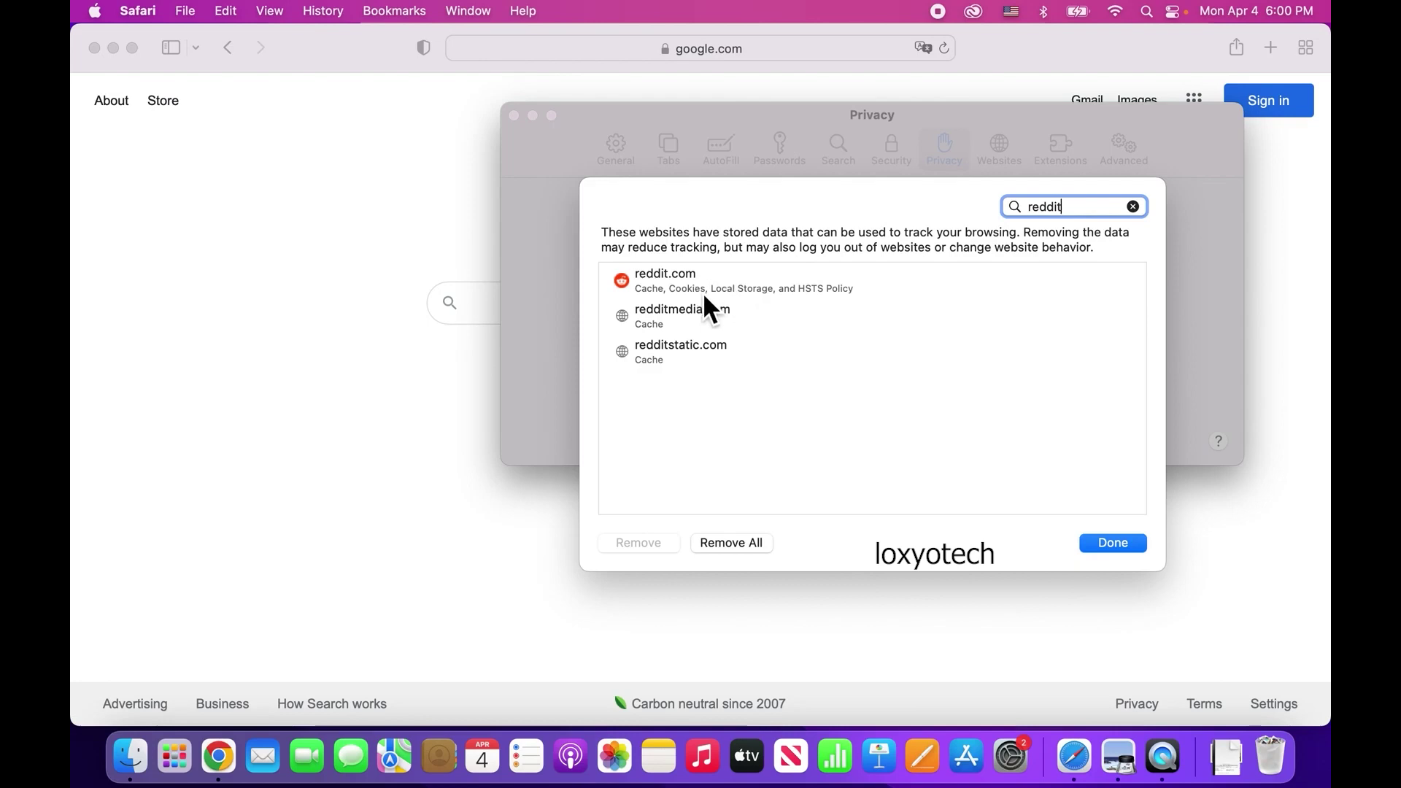
click(772, 292)
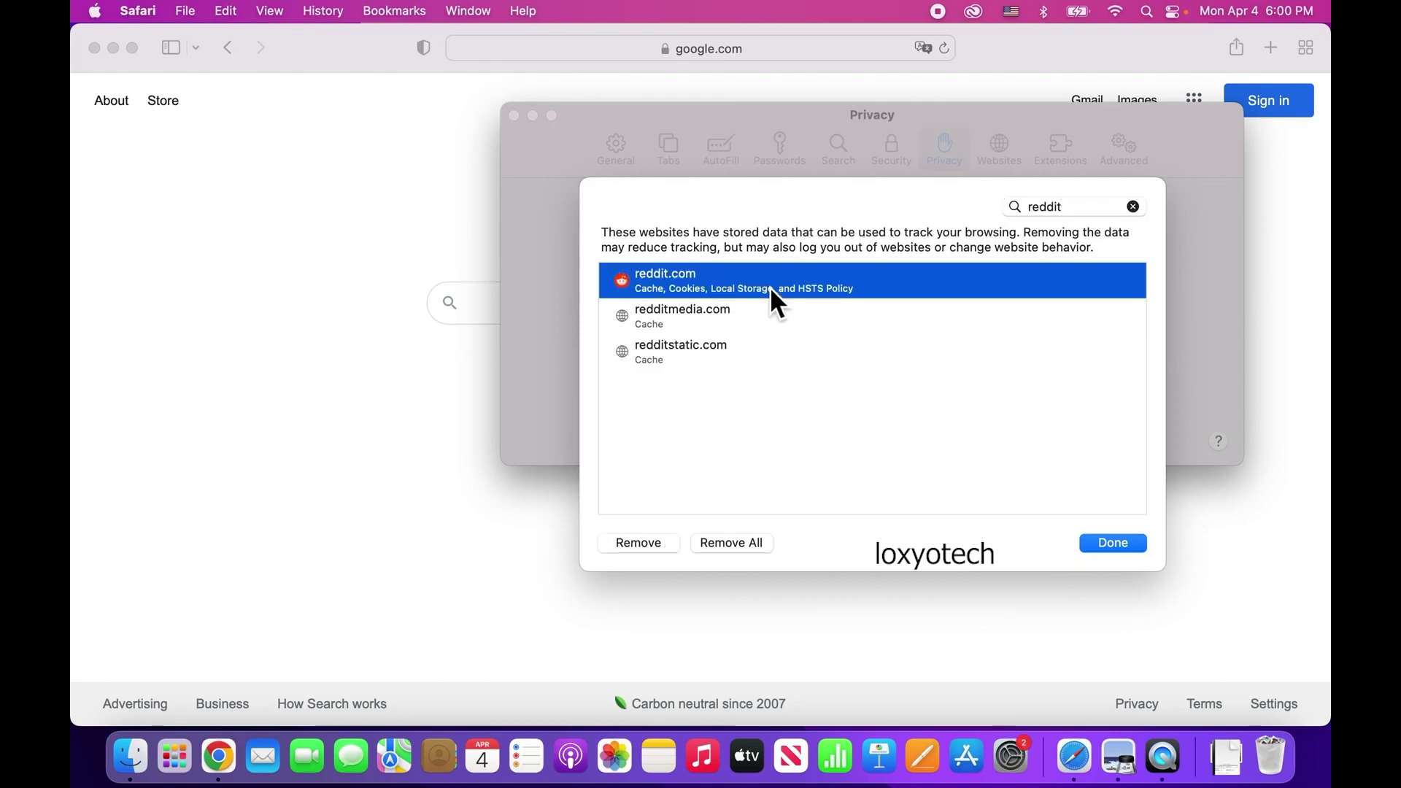
click(669, 330)
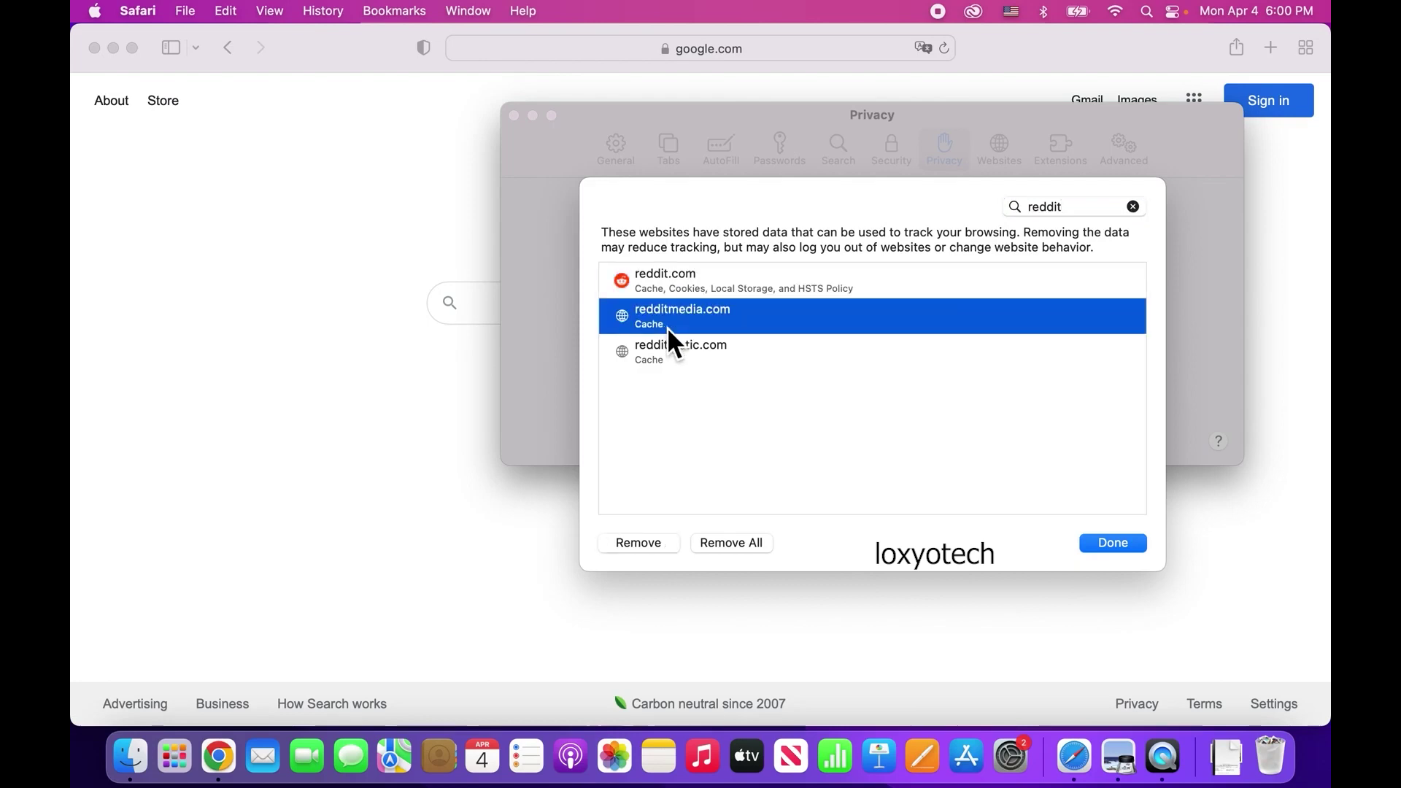
key(shift+Down)
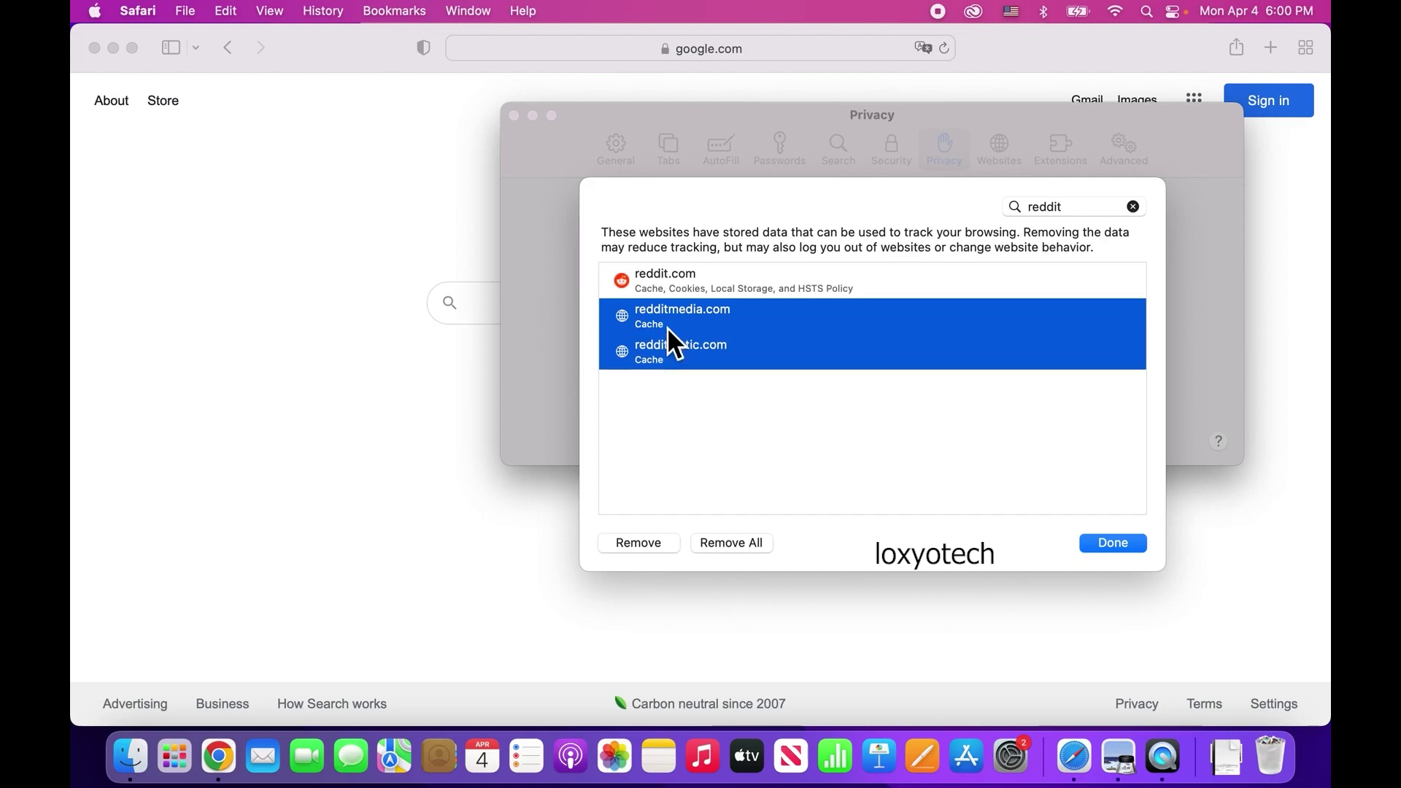
click(637, 546)
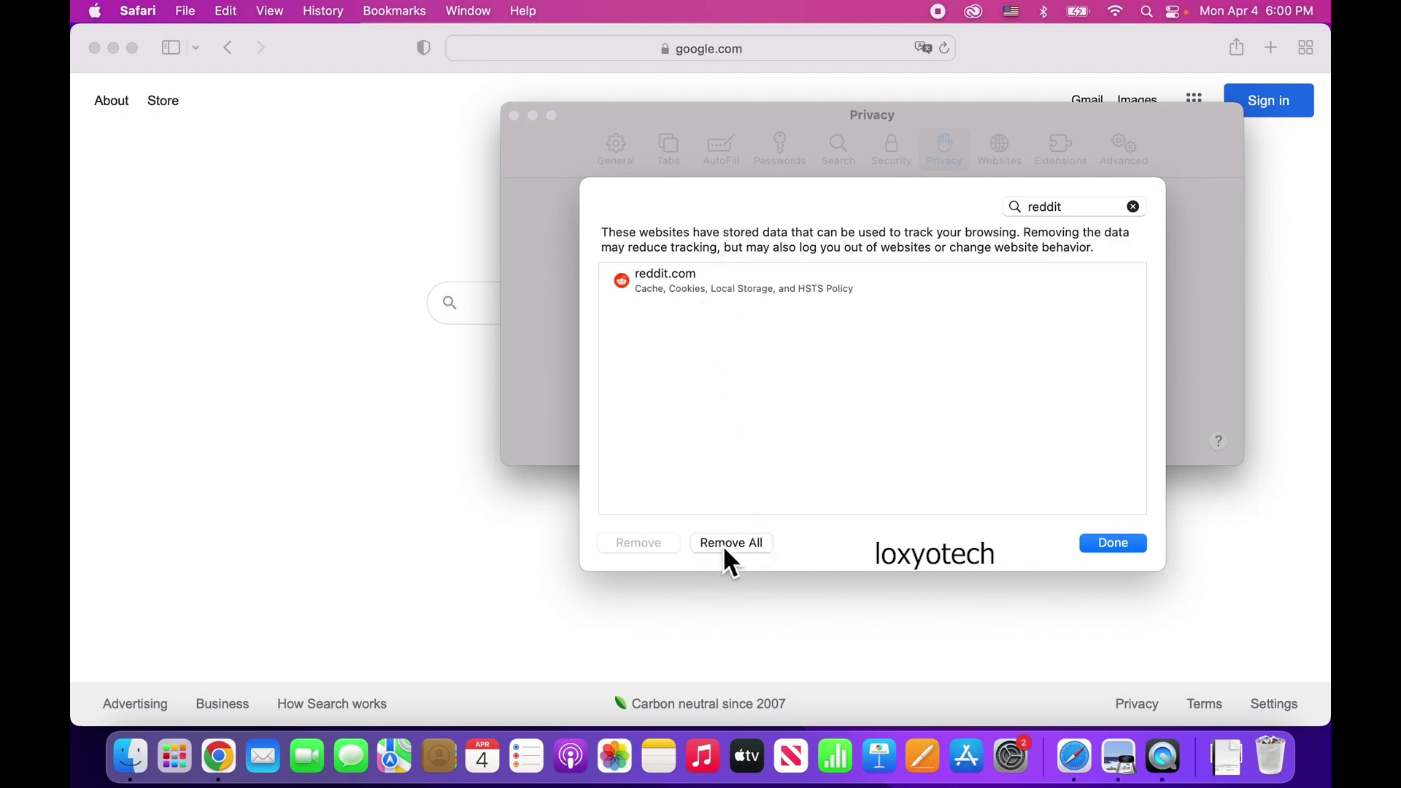
Step: Clear the search and remove stored data for all 47 websites
key(Return)
click(1133, 207)
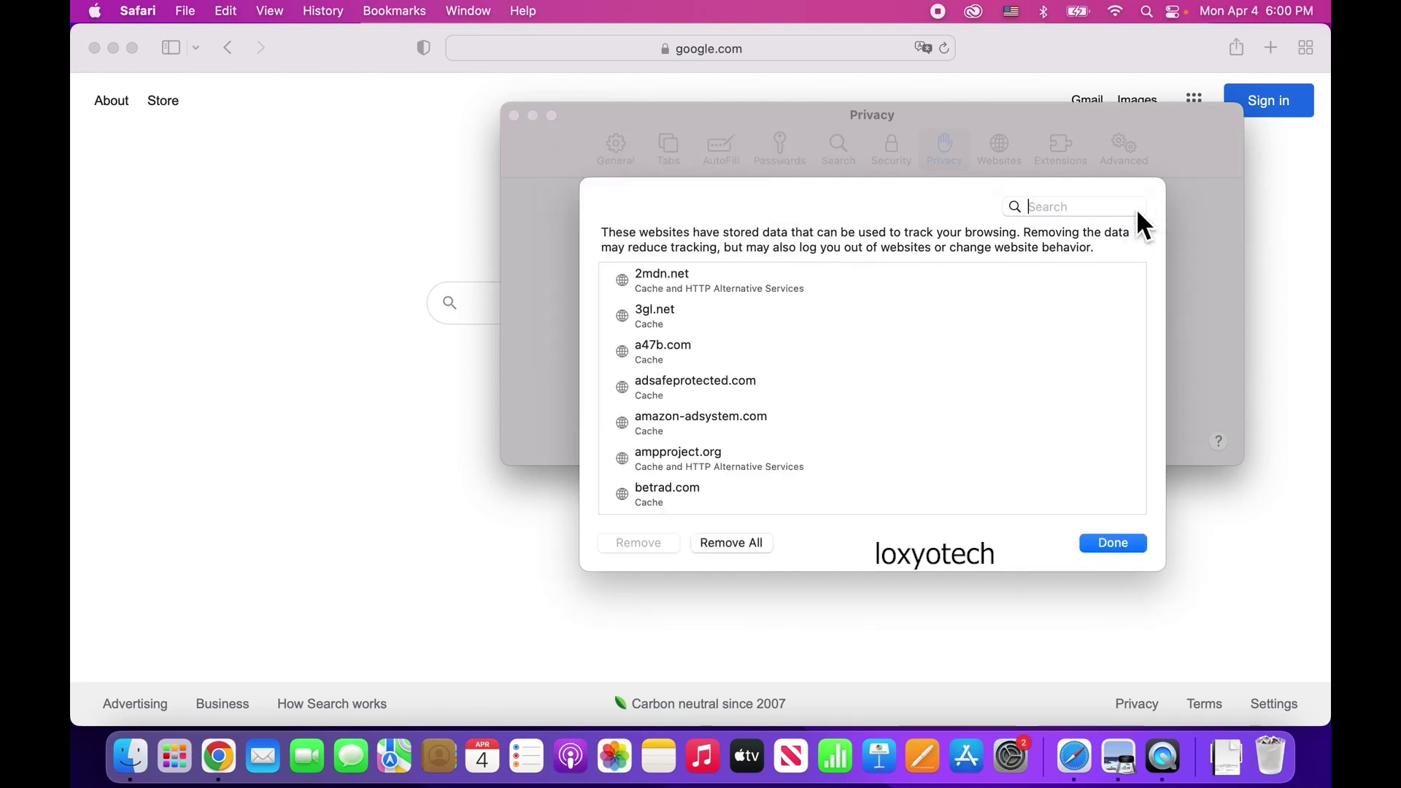
click(725, 549)
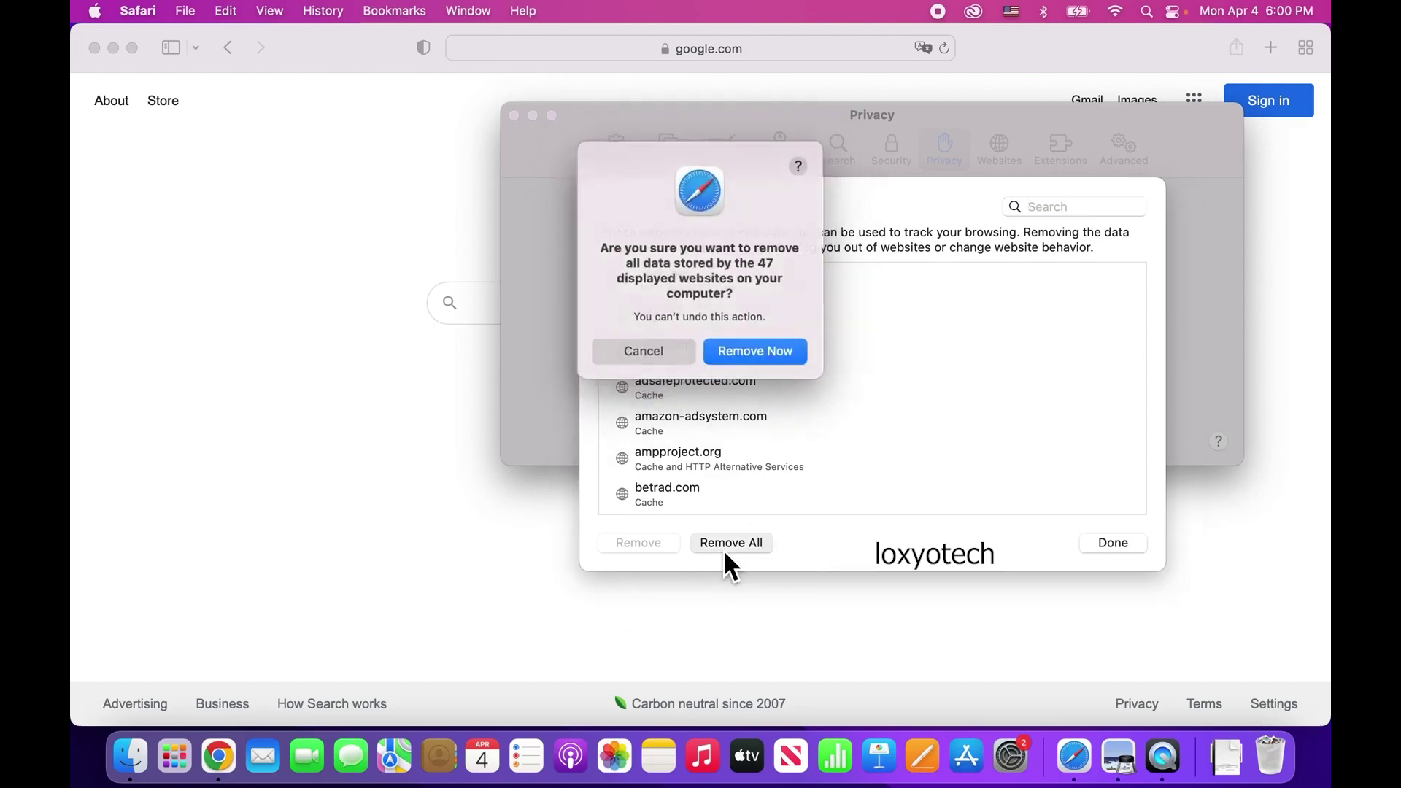
click(759, 351)
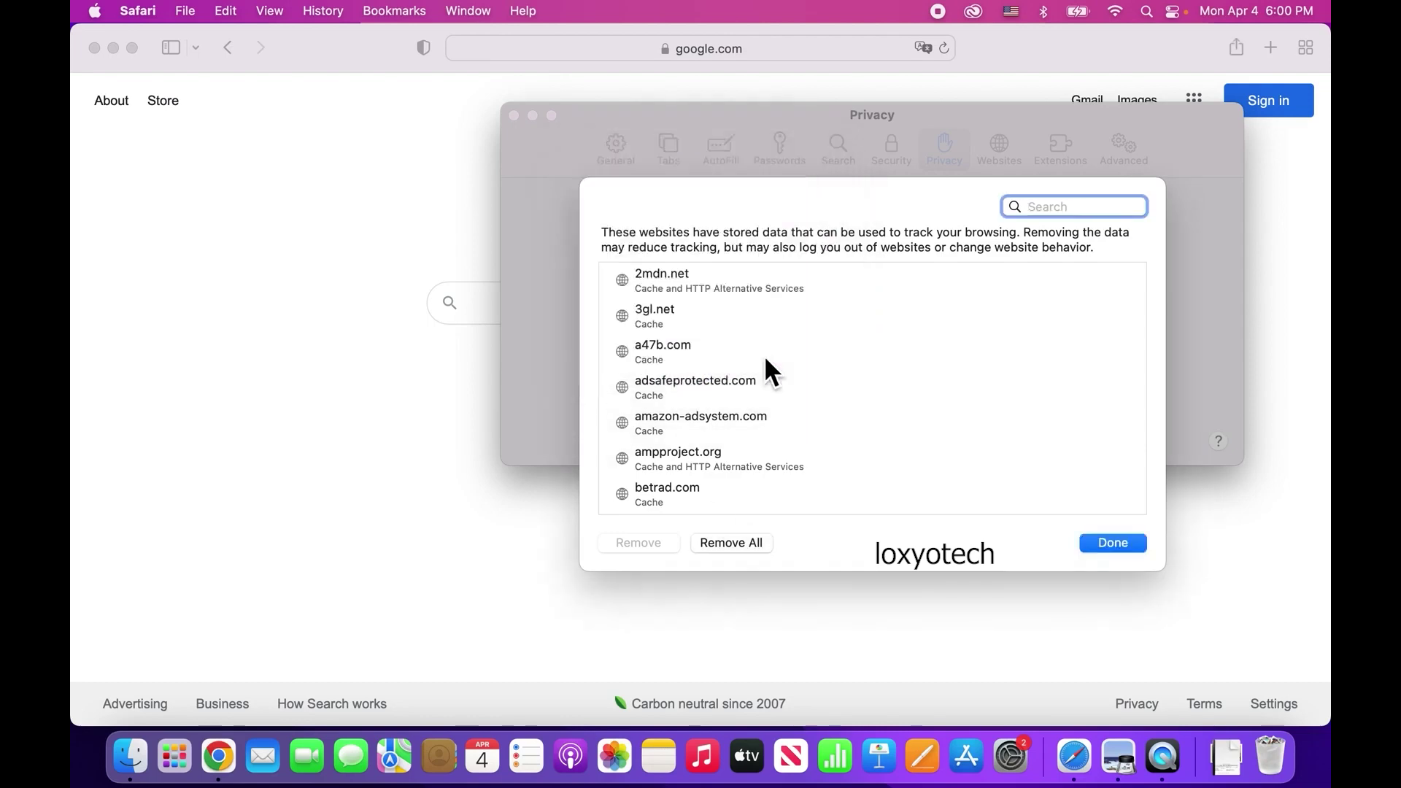
click(1127, 544)
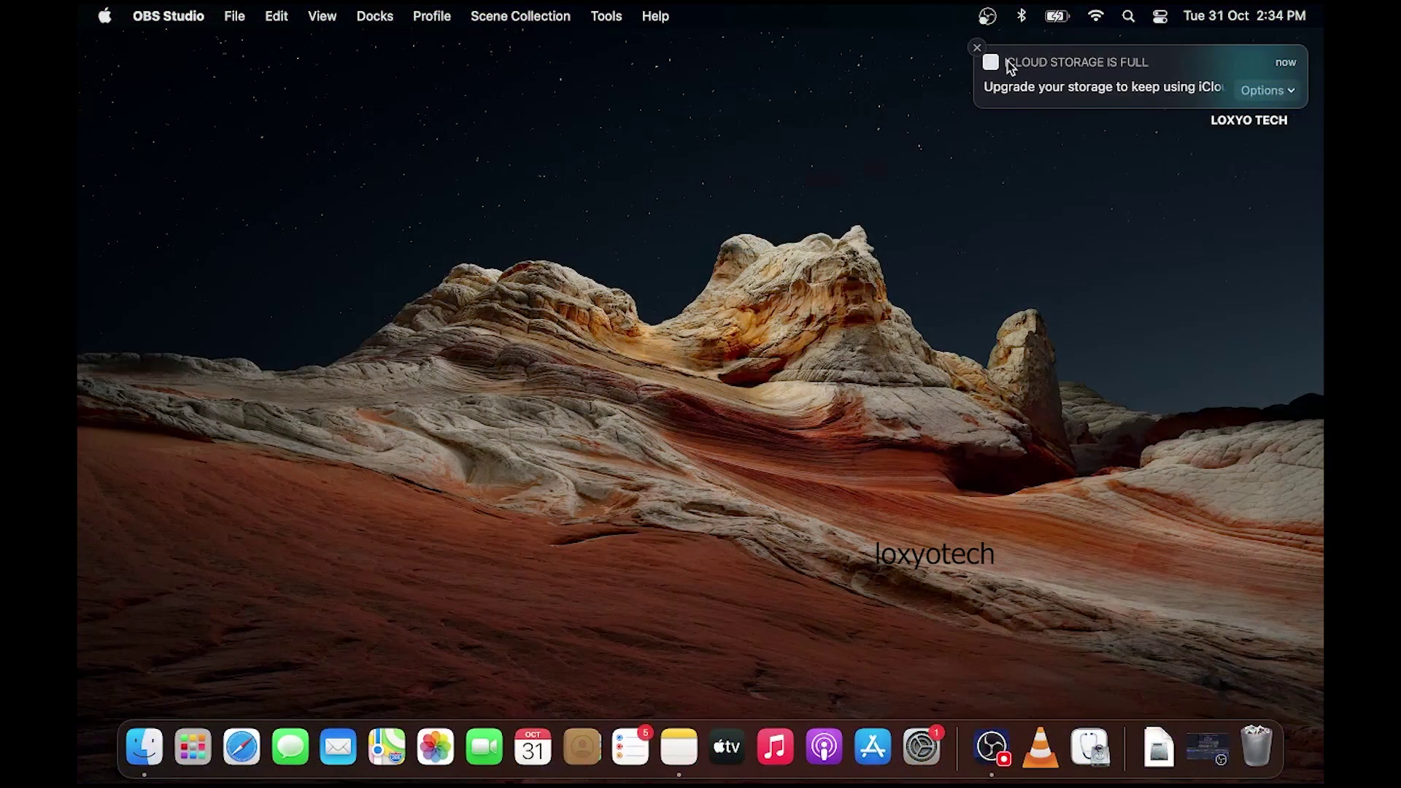
Step: Dismiss the iCloud storage-full notification and switch to the Finder desktop
click(978, 48)
click(738, 204)
click(978, 48)
click(872, 197)
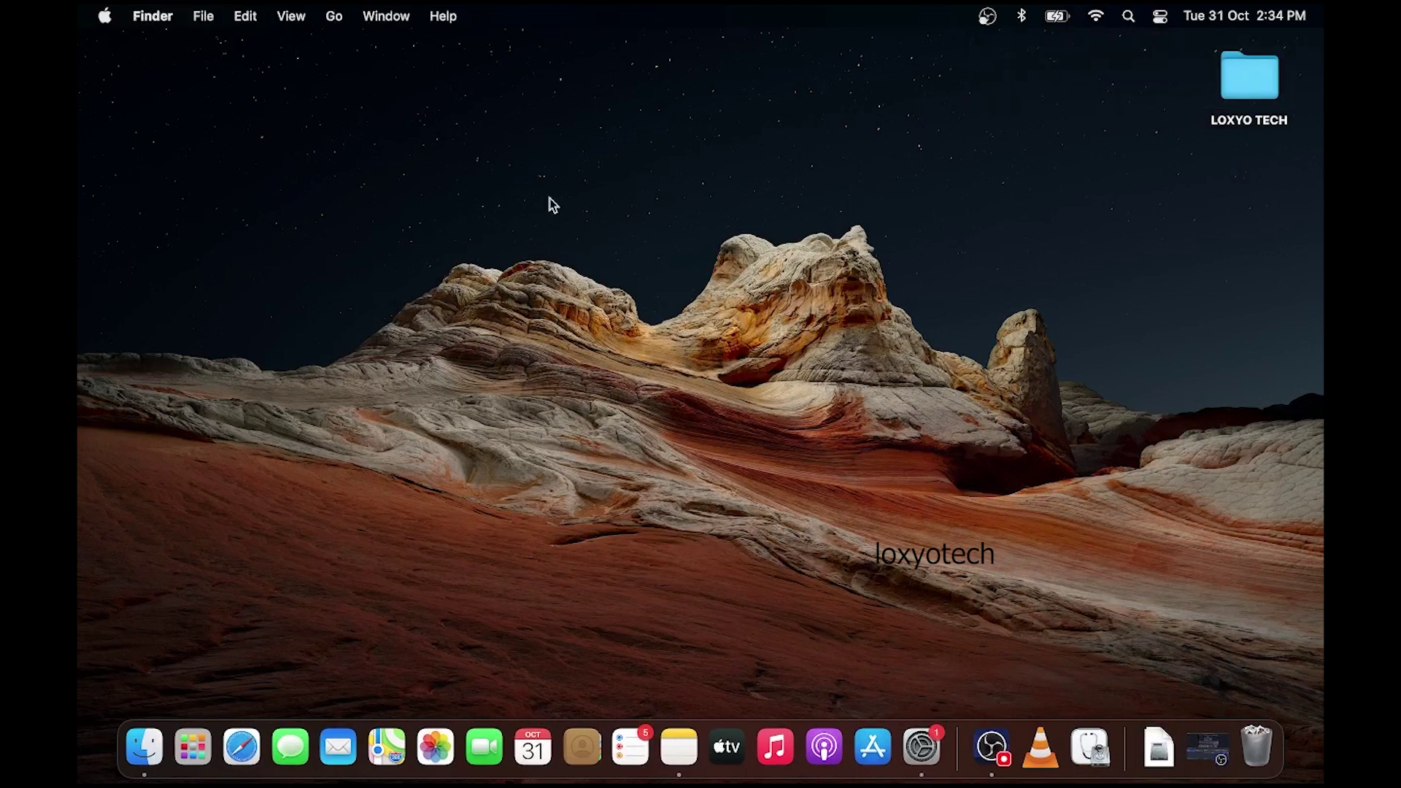